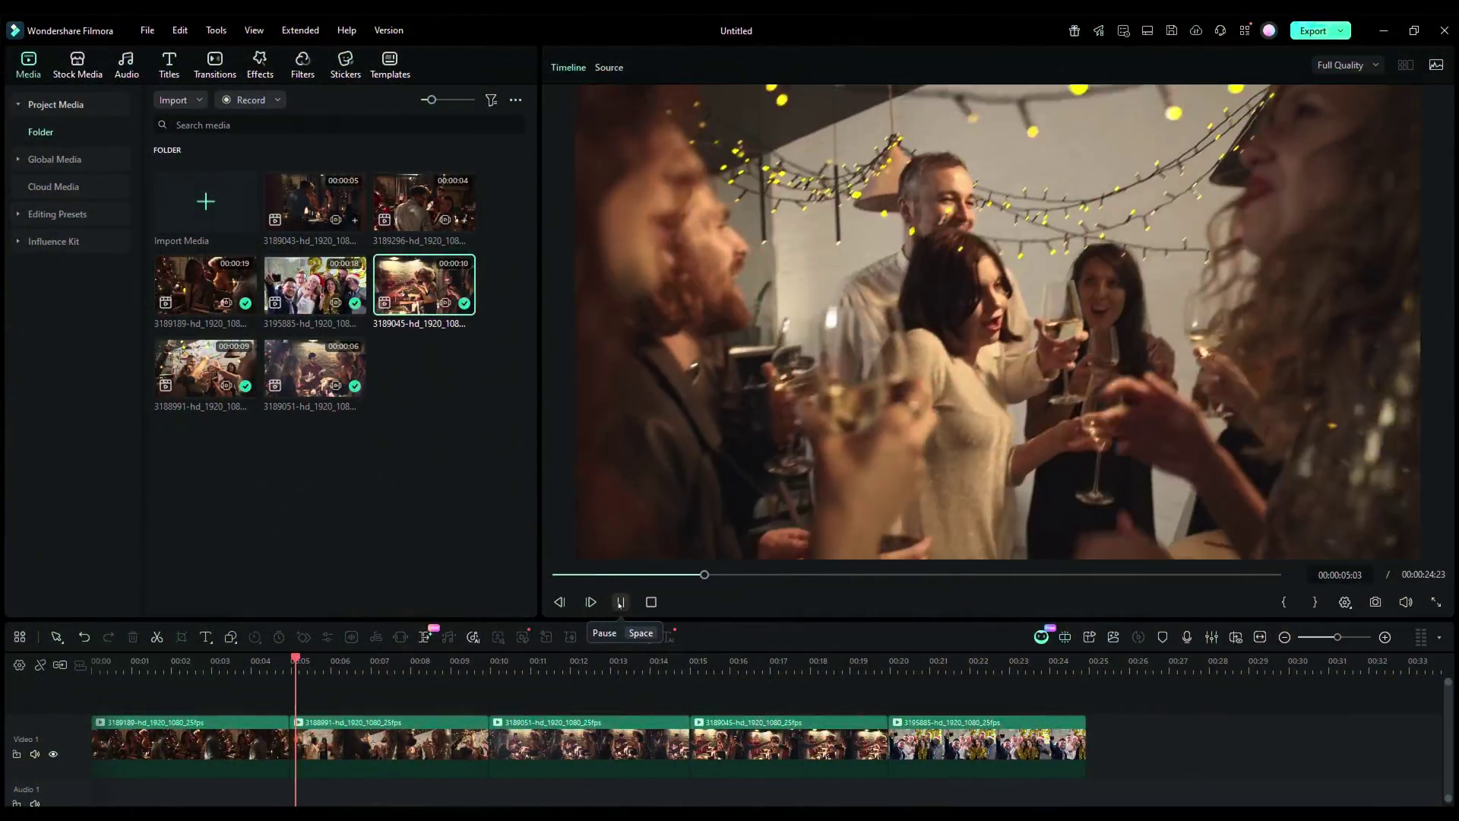
Step: Shift the last four clips on Video 1 to start at about 00:11 and lengthen the first clip to about 8 seconds
click(570, 664)
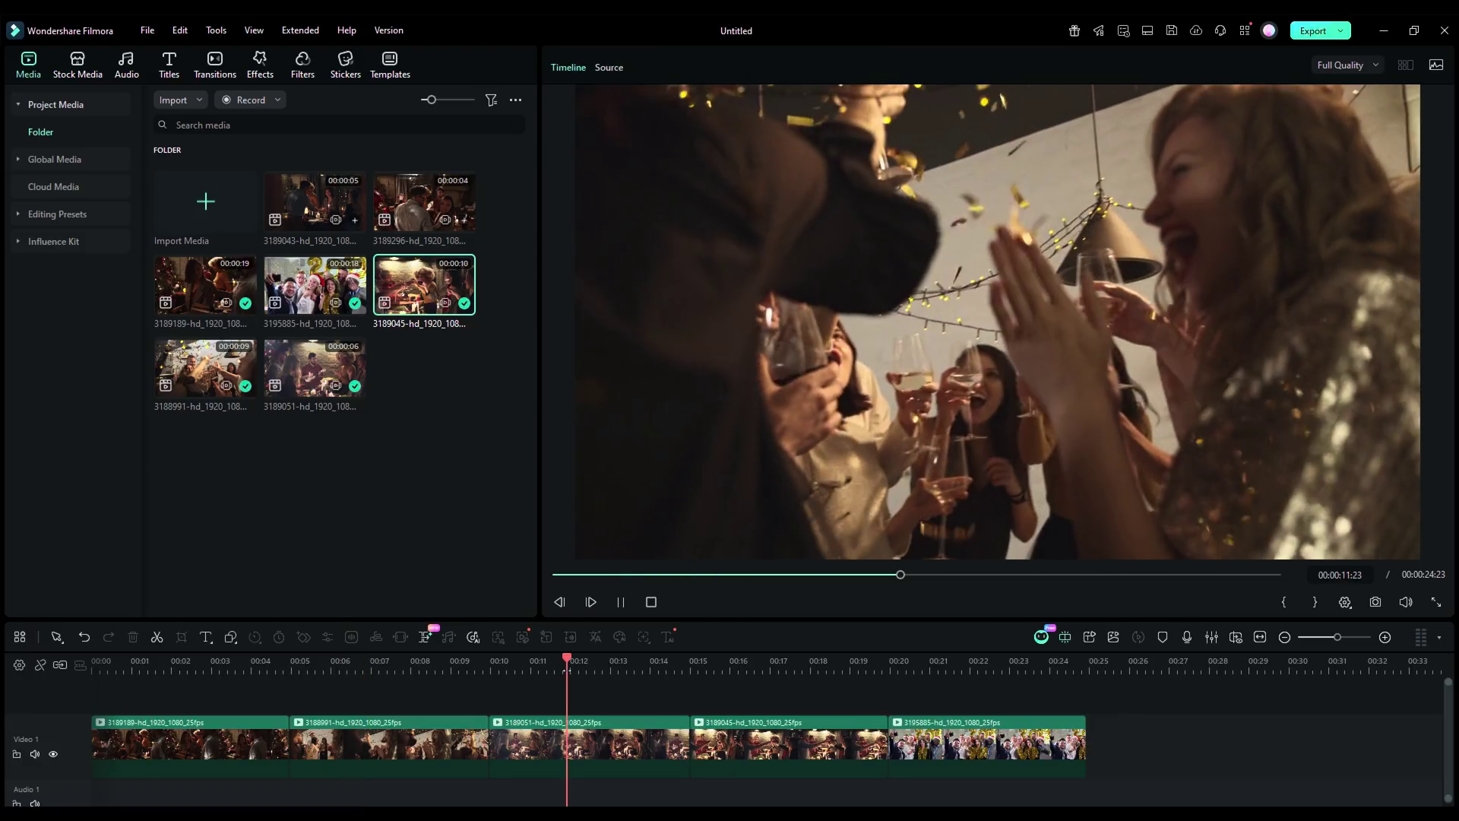
click(620, 602)
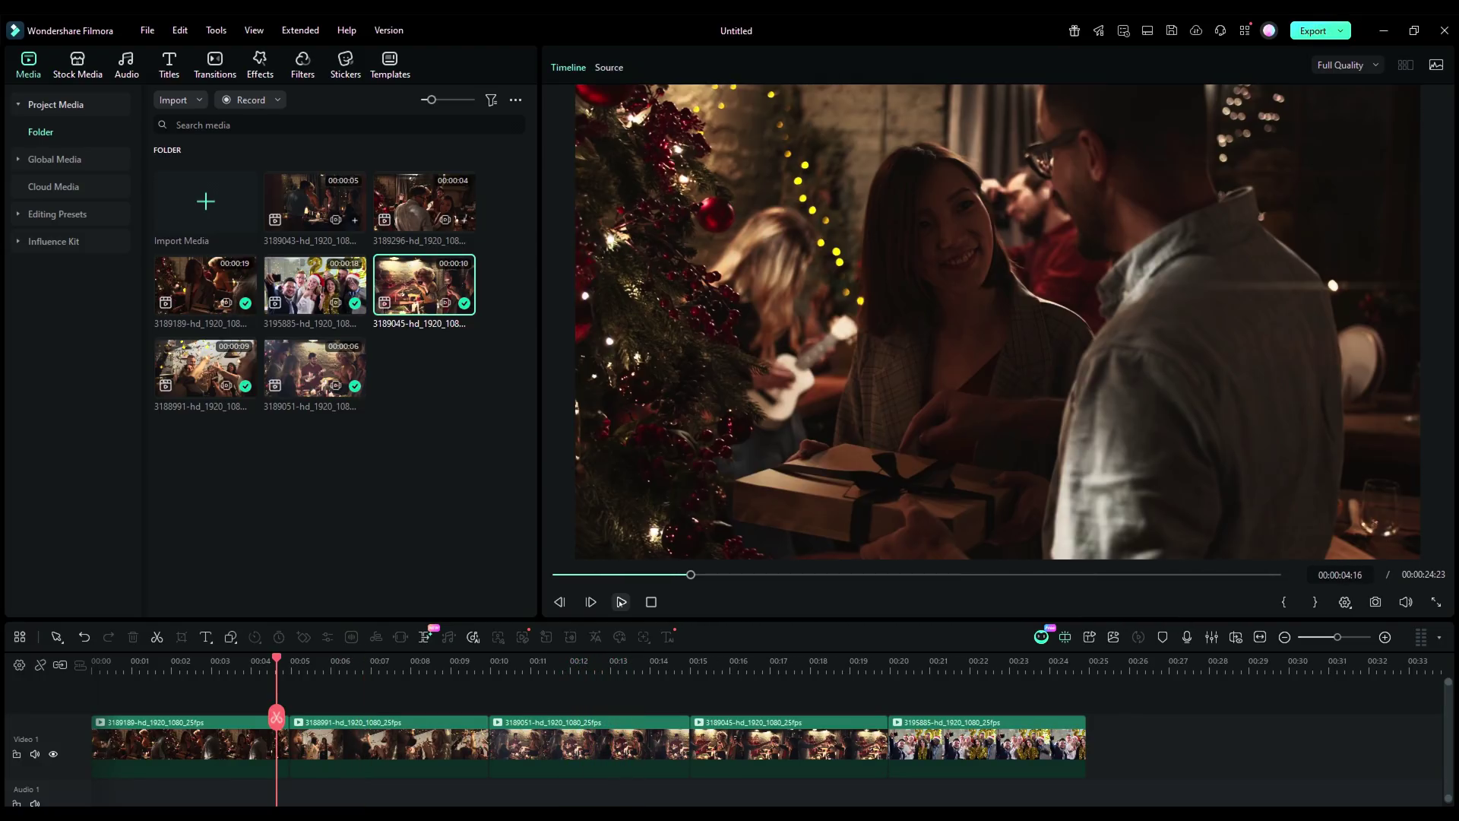
drag(418, 688, 942, 762)
drag(365, 735, 582, 745)
click(245, 746)
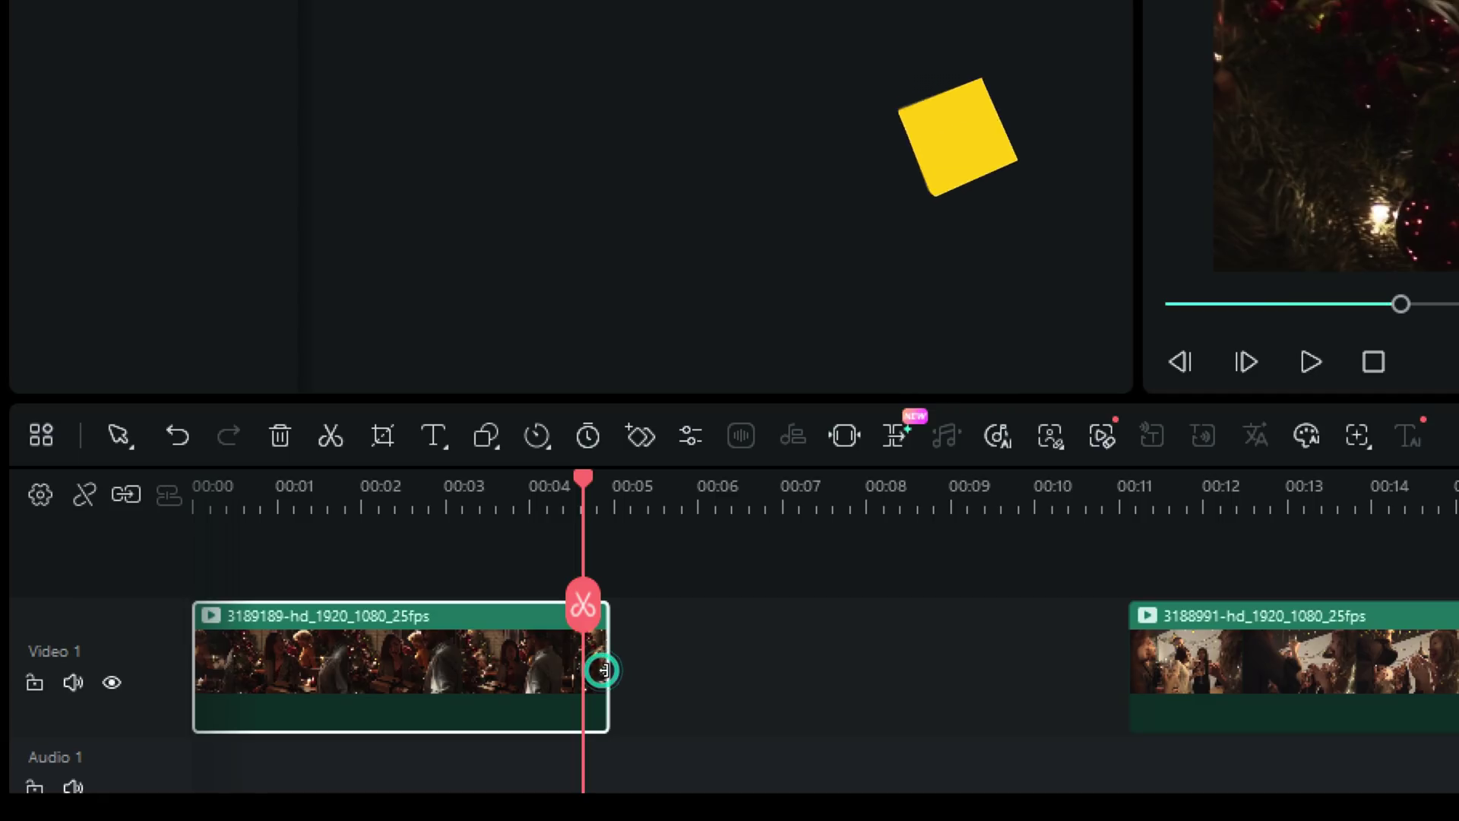
drag(287, 746, 407, 751)
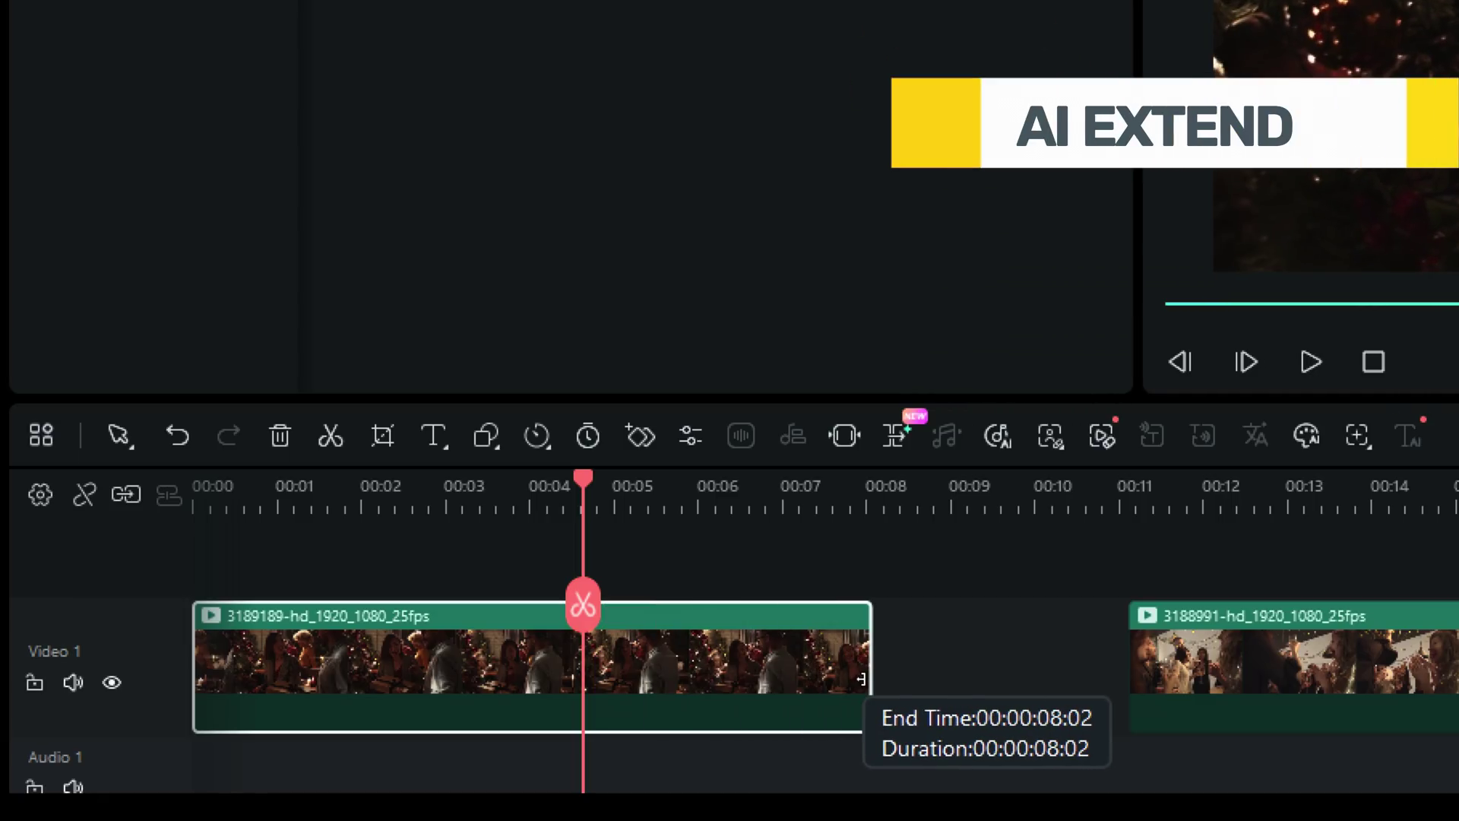
Step: AI-extend the first clip to the next one with prompt "she opens the present, and picks up the item inside. it's a white leather bag." (720P, 8s)
click(898, 436)
drag(859, 675, 1110, 699)
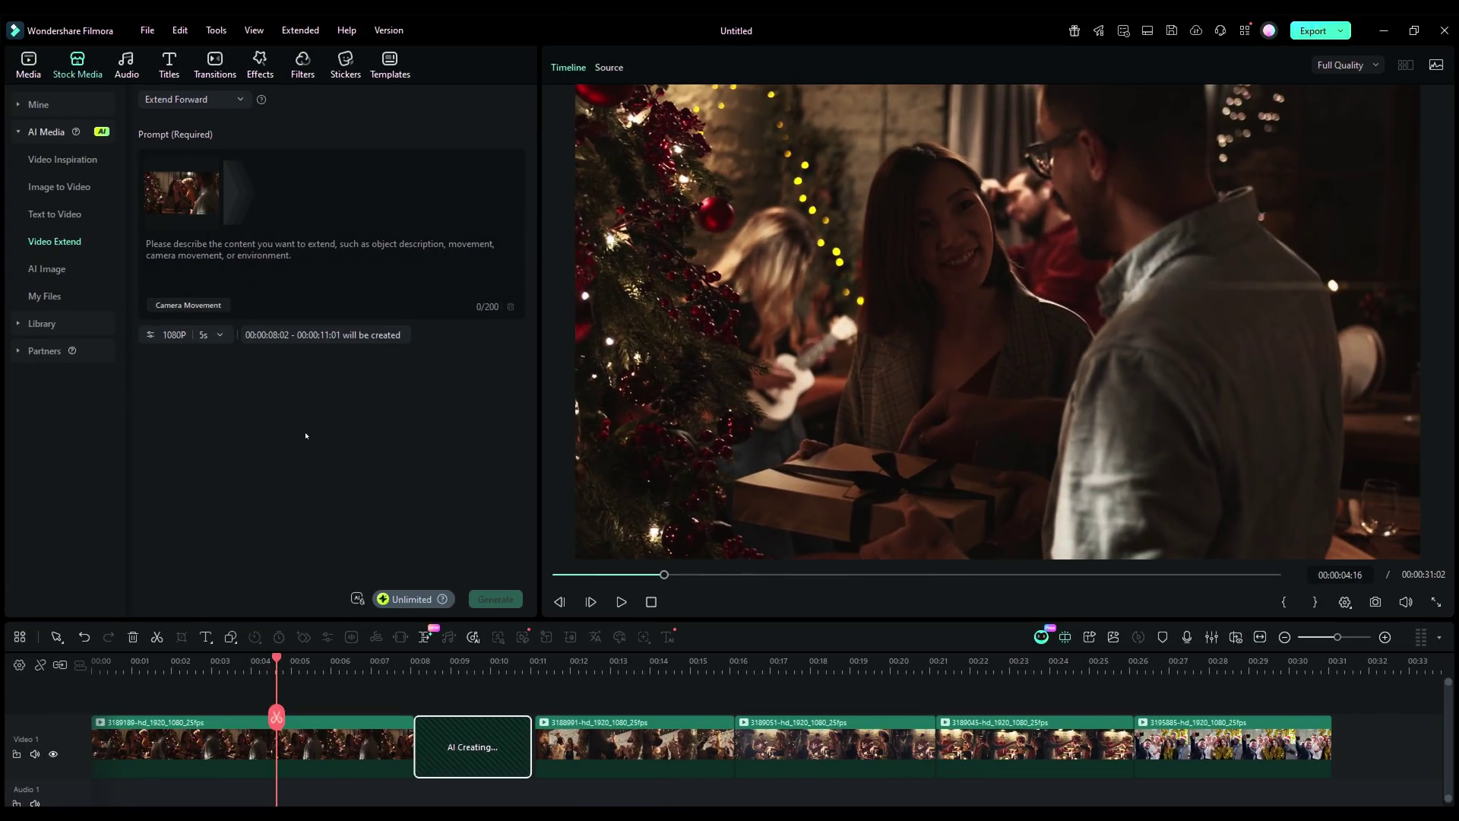
click(307, 256)
text(she opens the present, and picks up the item inside. it's a white leather bag.)
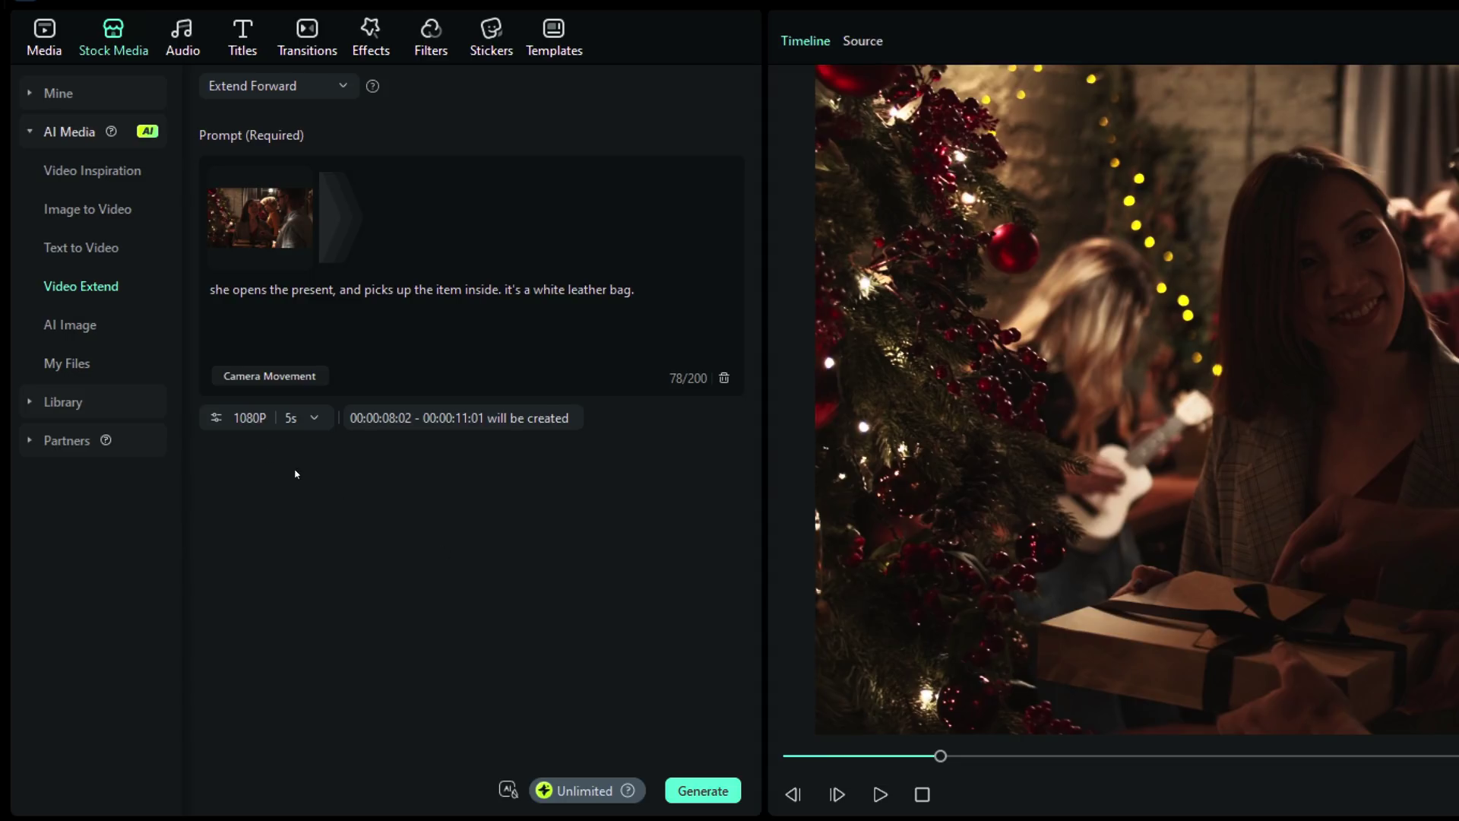
click(242, 422)
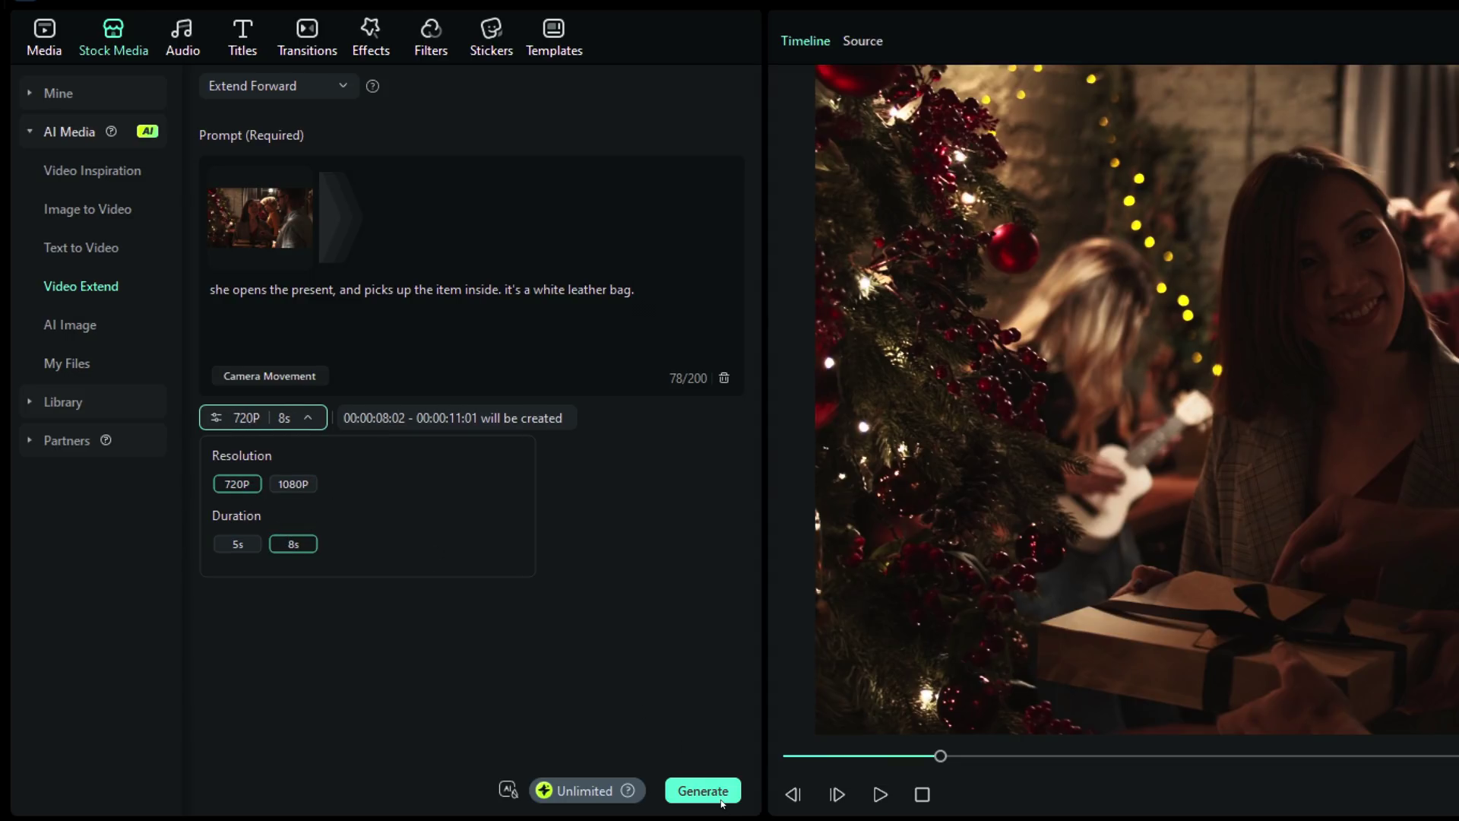
click(718, 794)
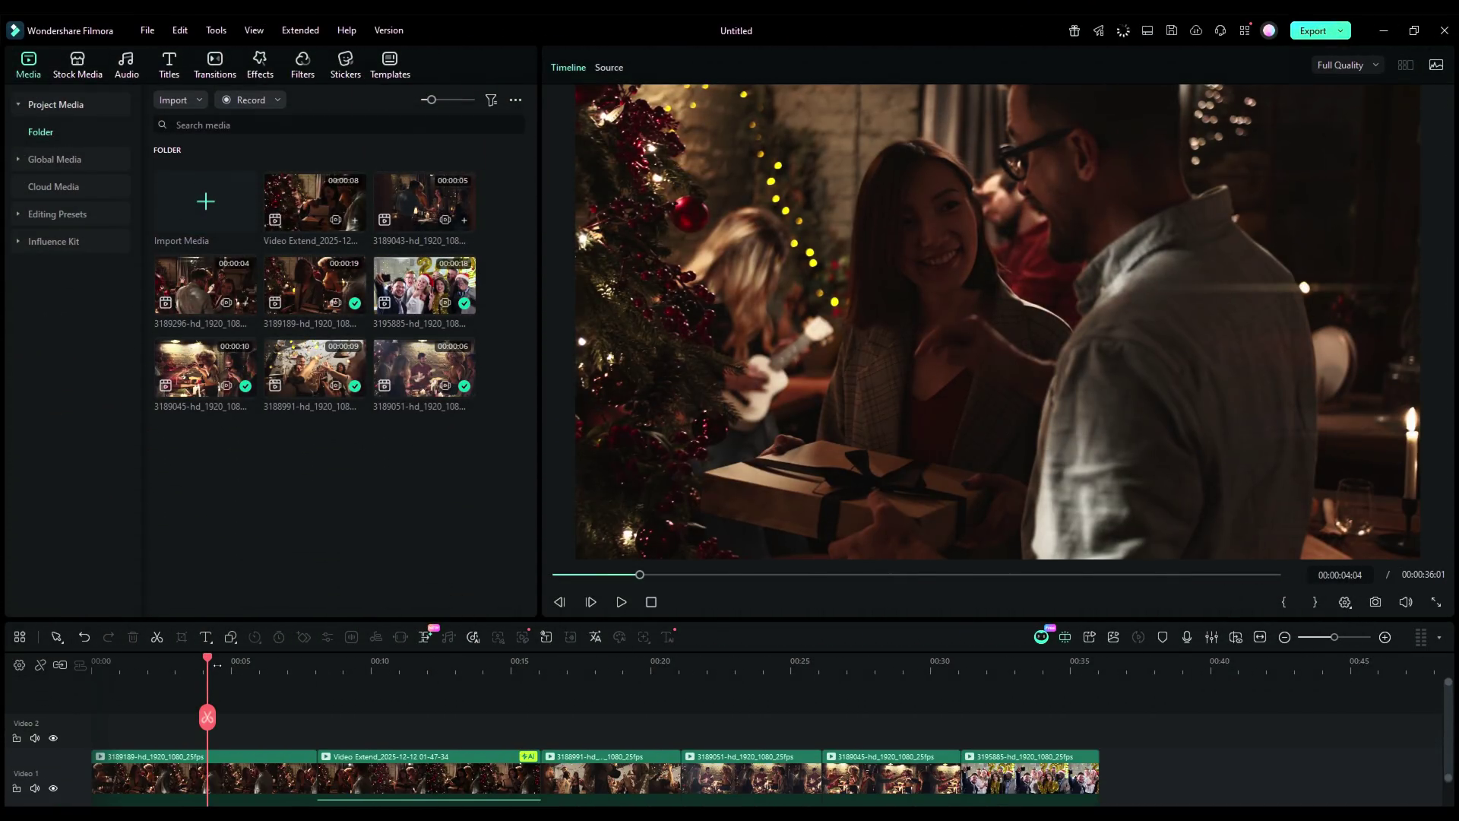
Step: Draw a closed heart-shaped path around the couple in the preview with the Pen tool, adjusting its anchor points
click(233, 640)
click(237, 665)
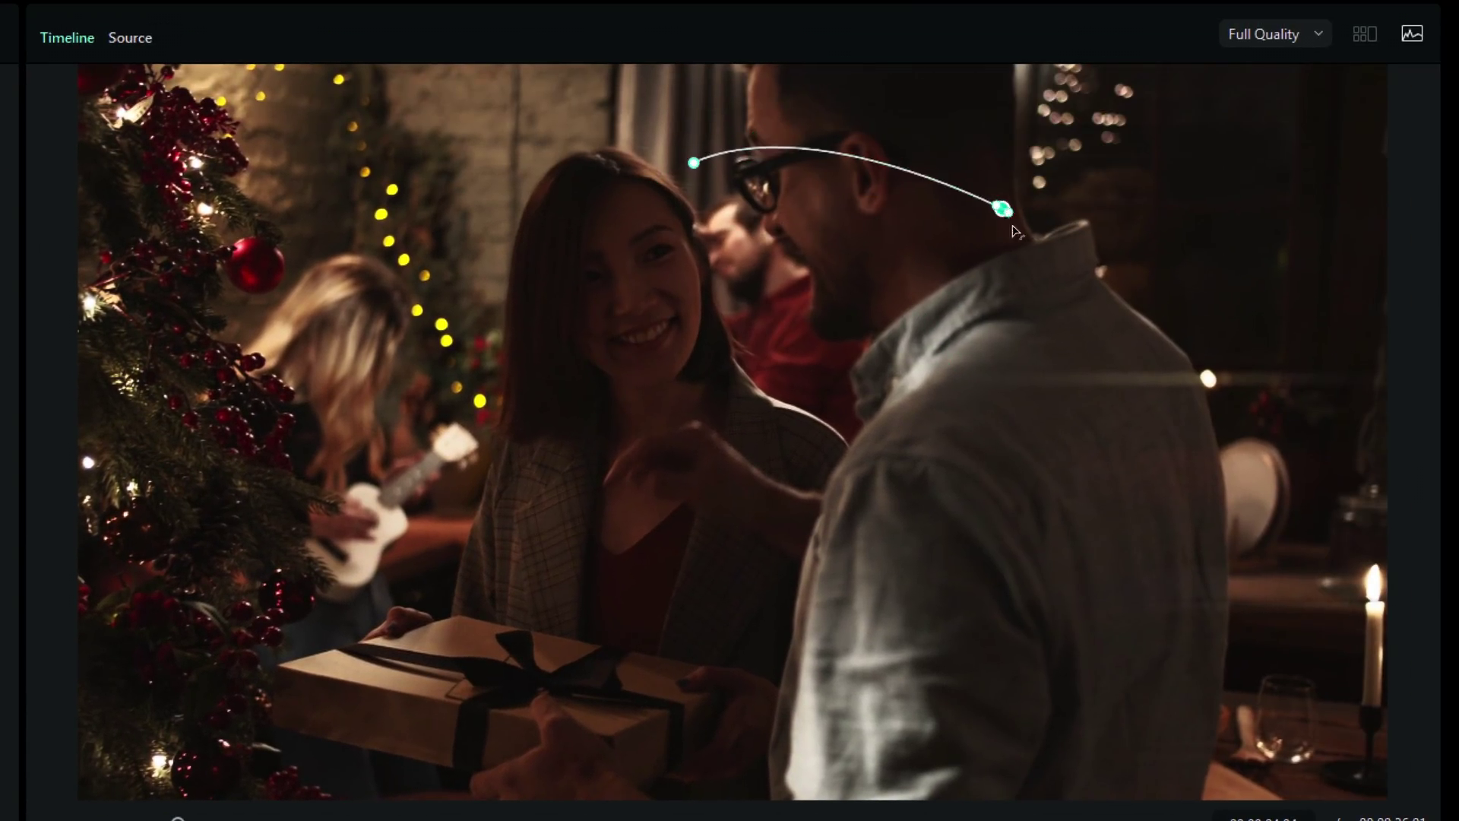
drag(1001, 208, 1069, 295)
click(696, 715)
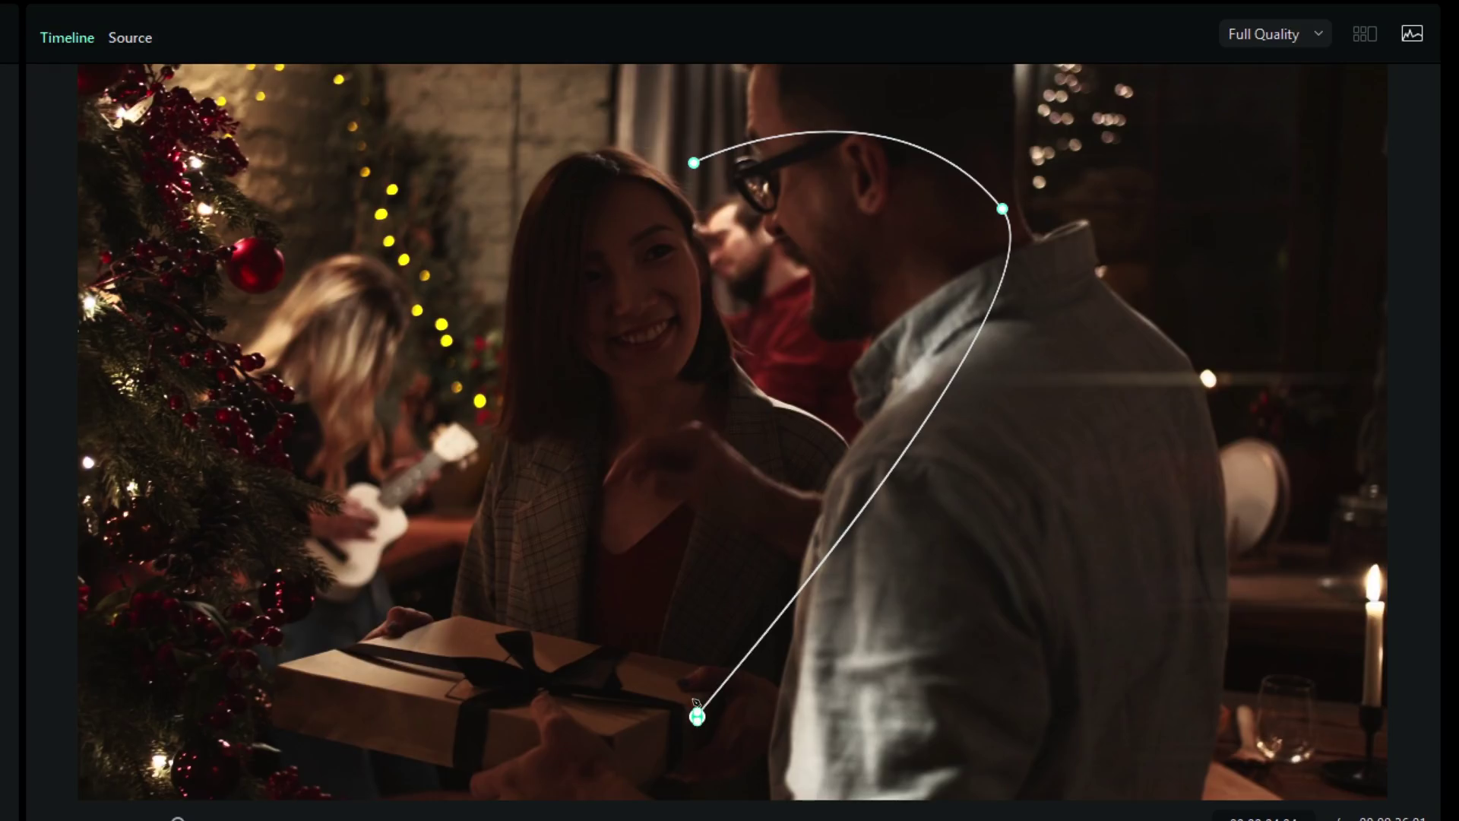
drag(324, 281, 352, 137)
drag(535, 144, 581, 155)
click(638, 173)
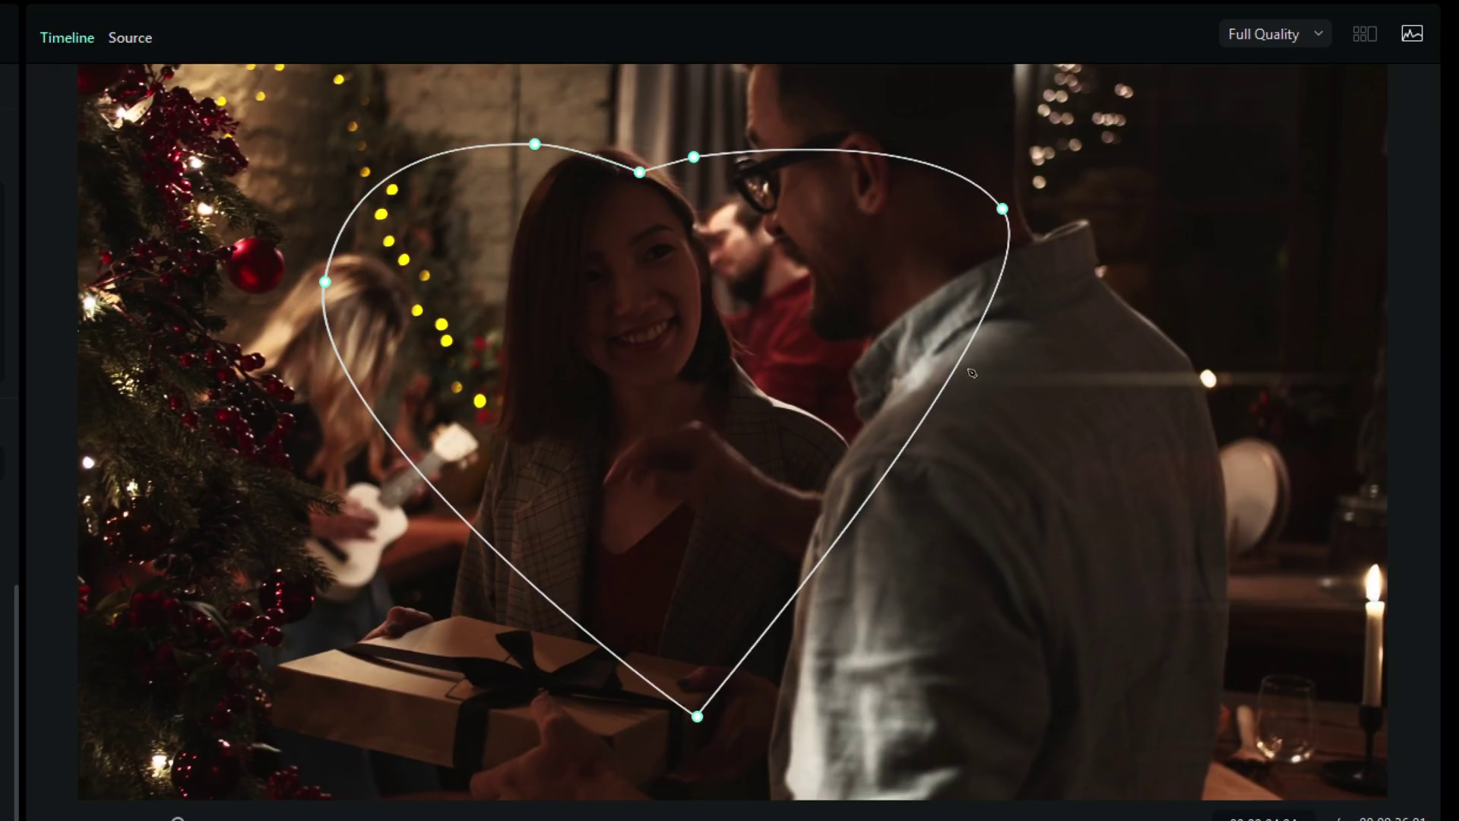
drag(881, 494, 897, 495)
drag(482, 541, 472, 548)
drag(638, 172, 647, 208)
drag(793, 134, 795, 114)
click(693, 158)
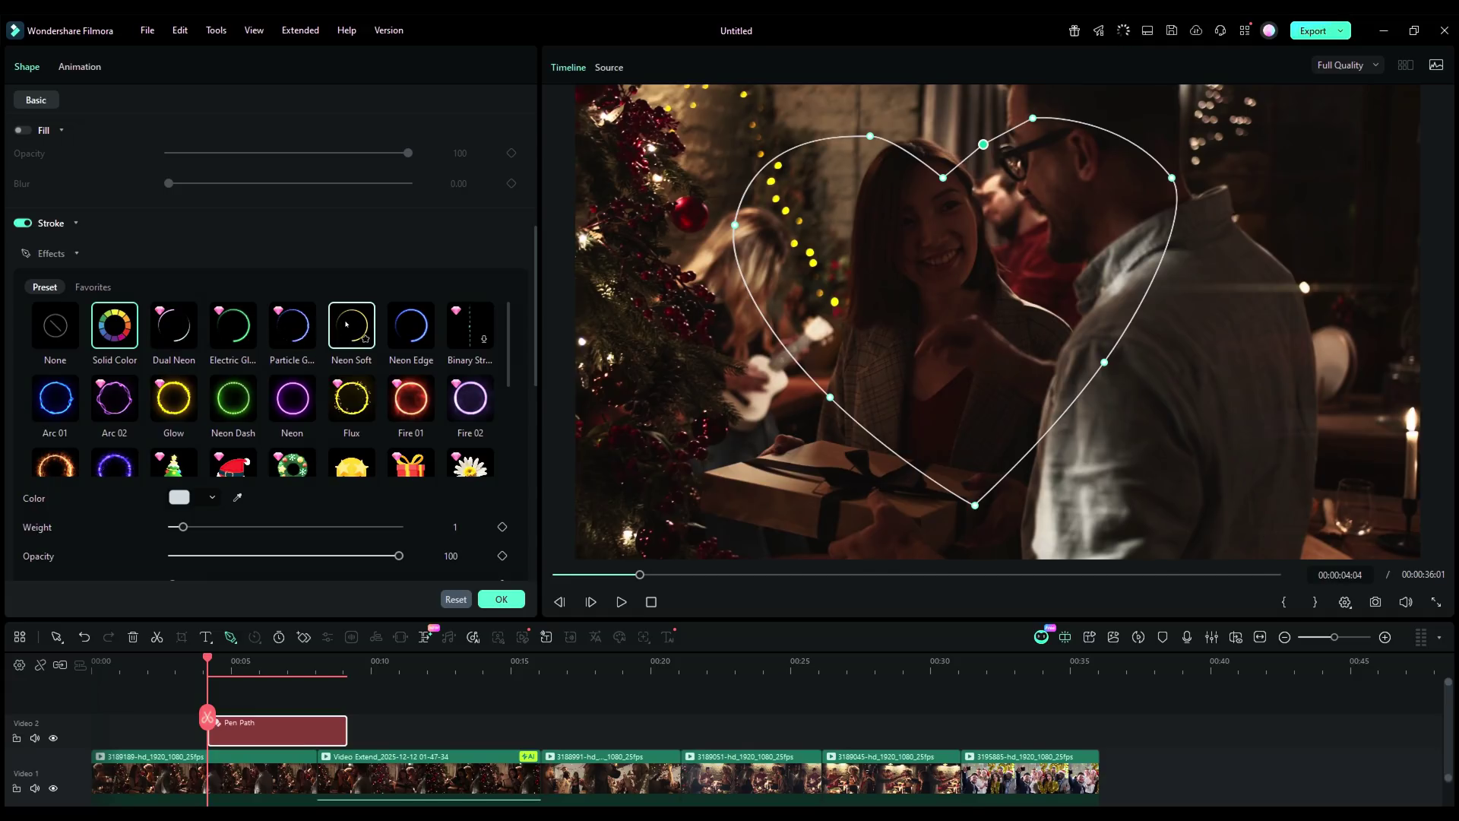
Step: Try several neon and glow stroke presets on the heart path and apply Dual Neon
click(346, 324)
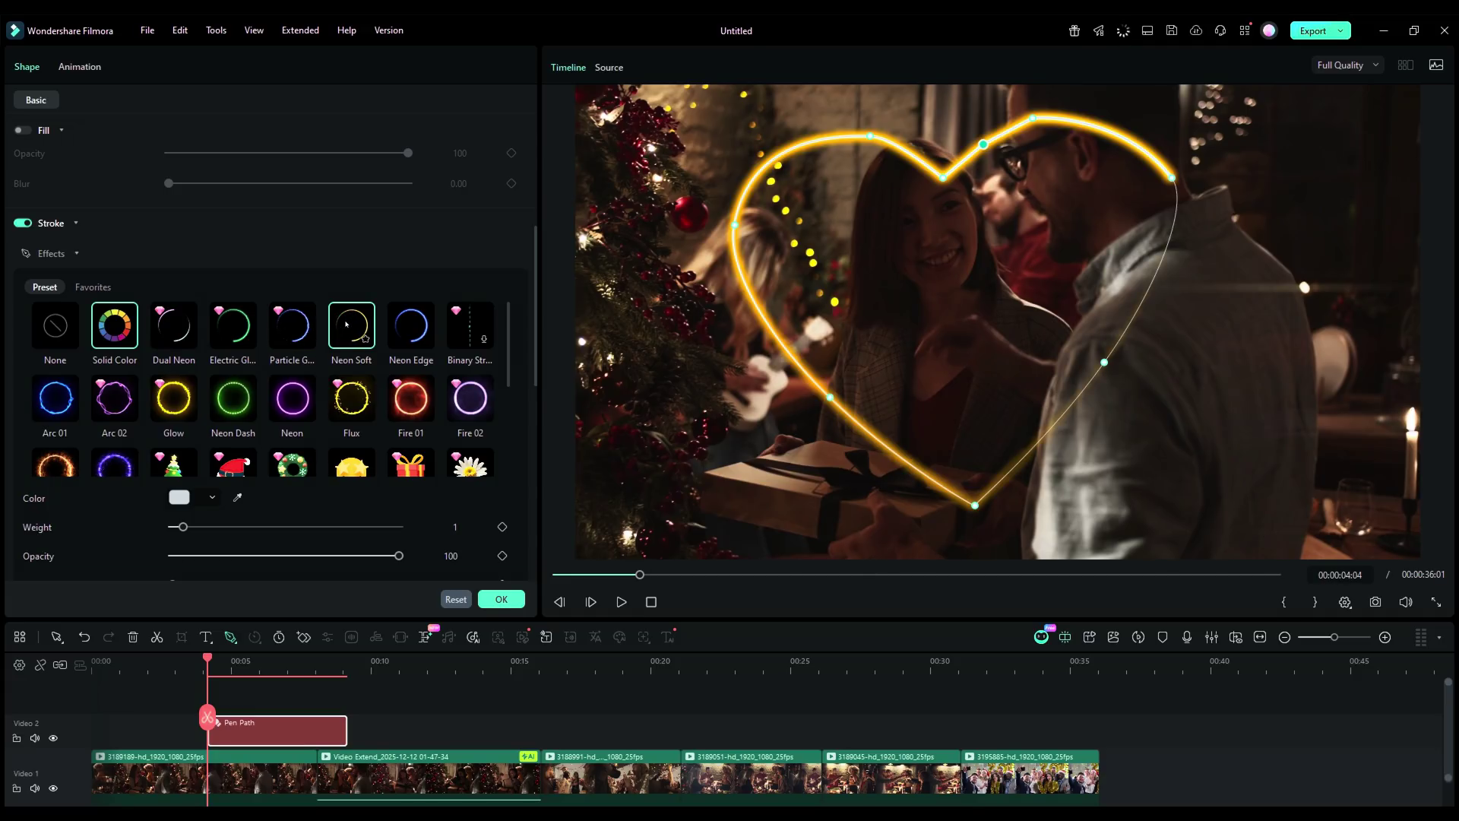
click(408, 324)
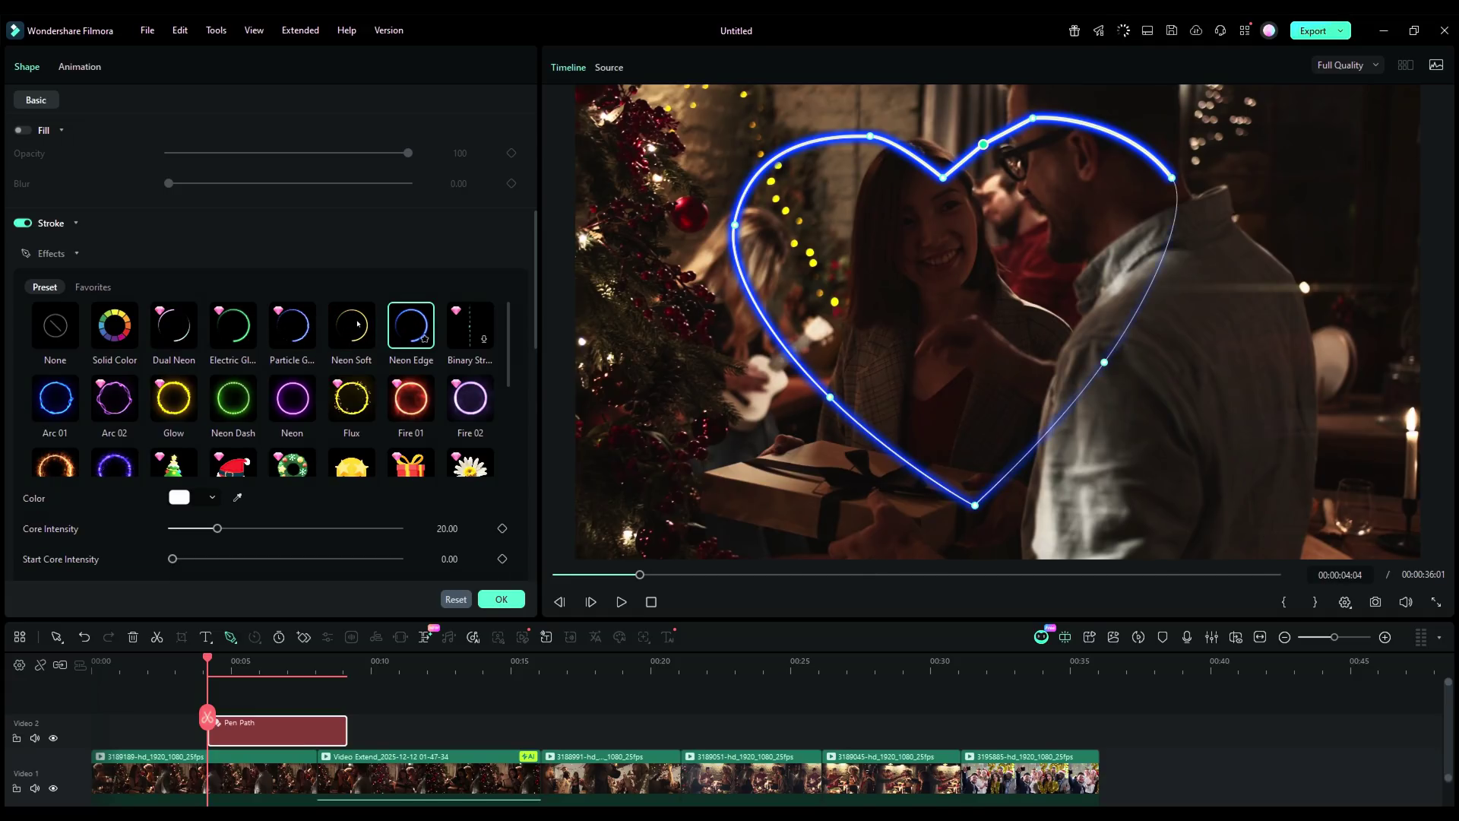
click(290, 324)
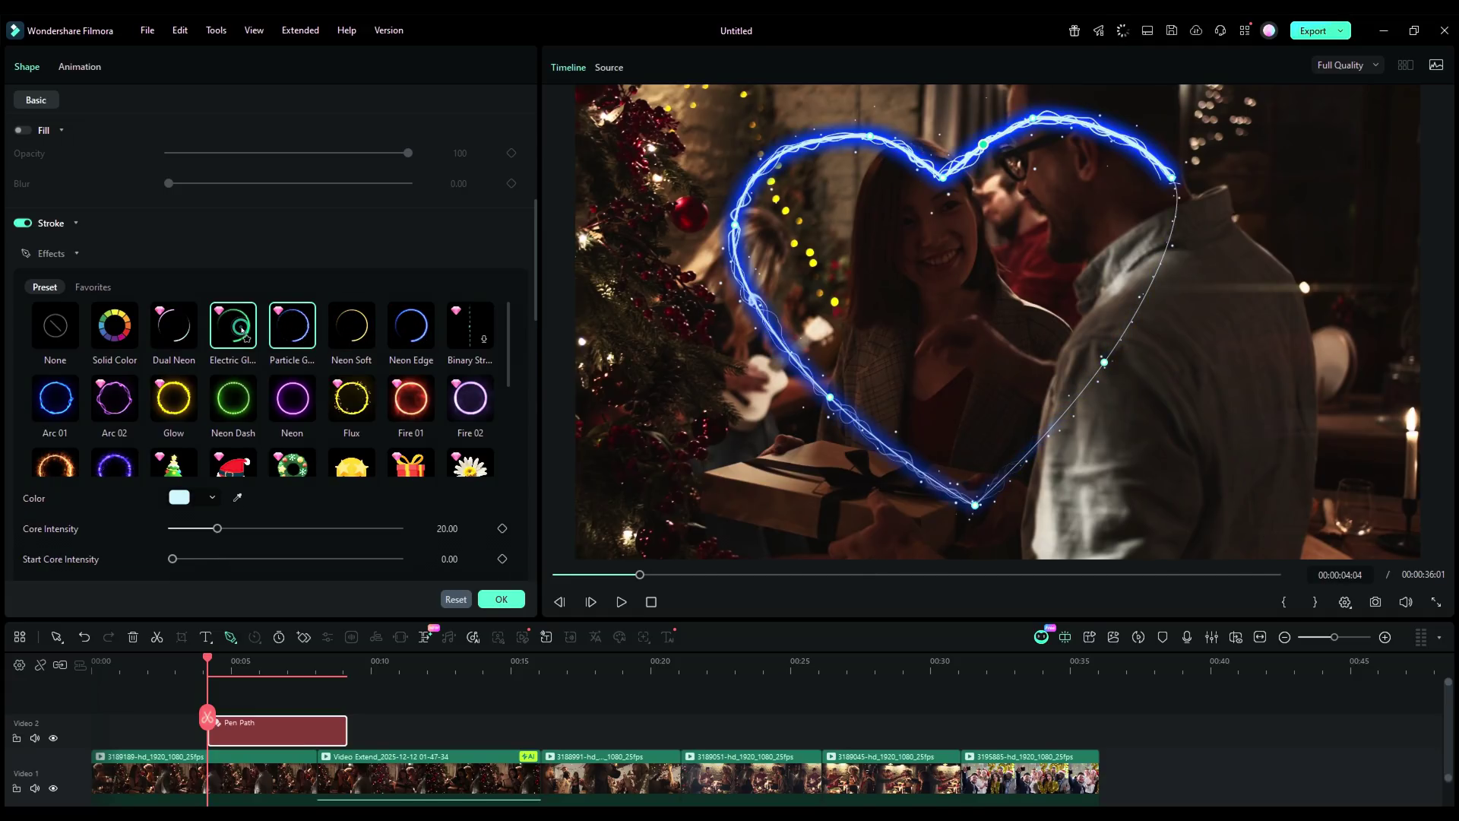
click(242, 331)
click(187, 329)
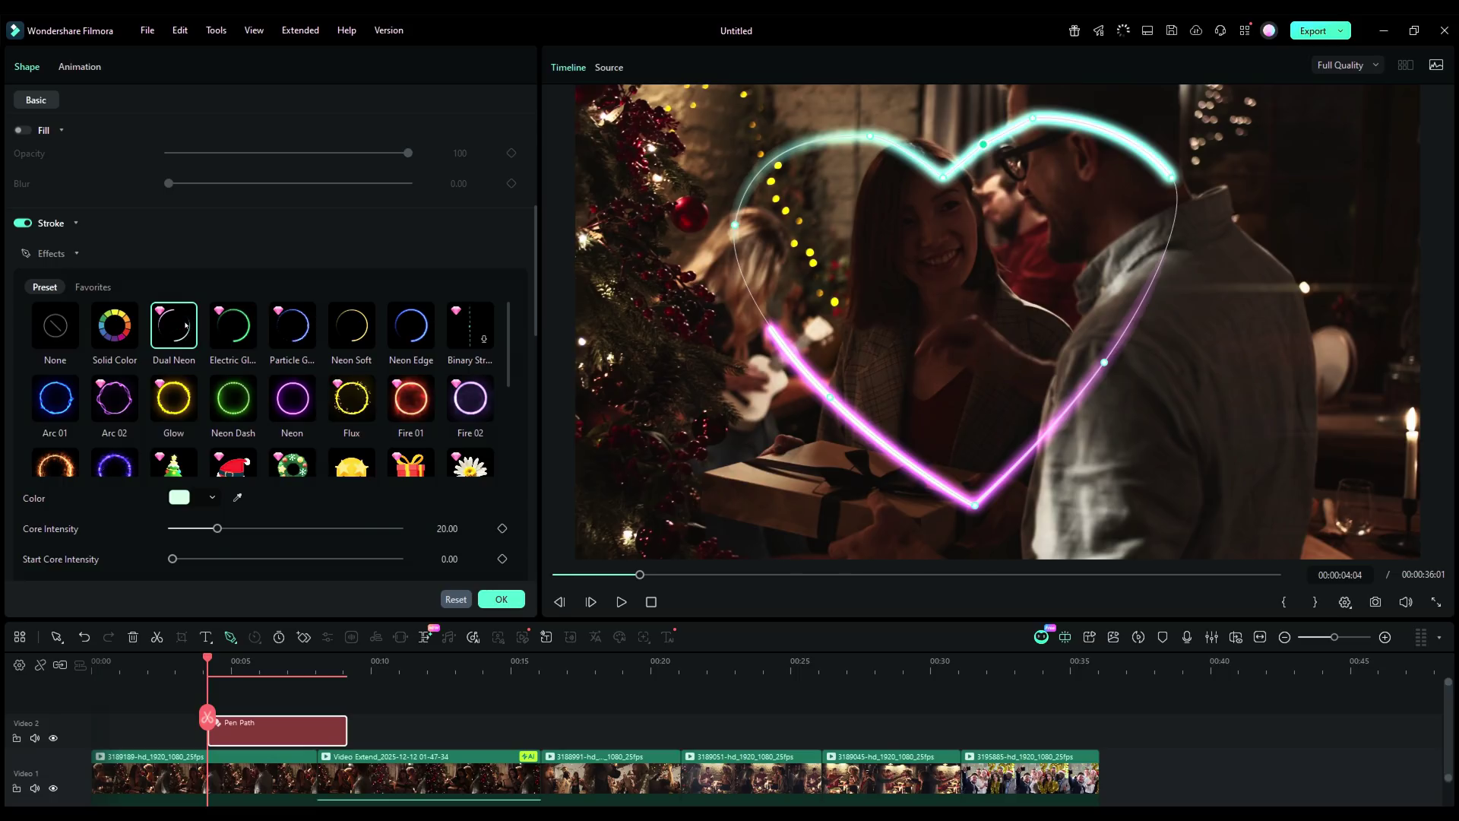
Step: Keyframe the heart's trim path End from 0% at 00:00:04:04 to 100% at 00:00:09:04
drag(534, 272, 534, 474)
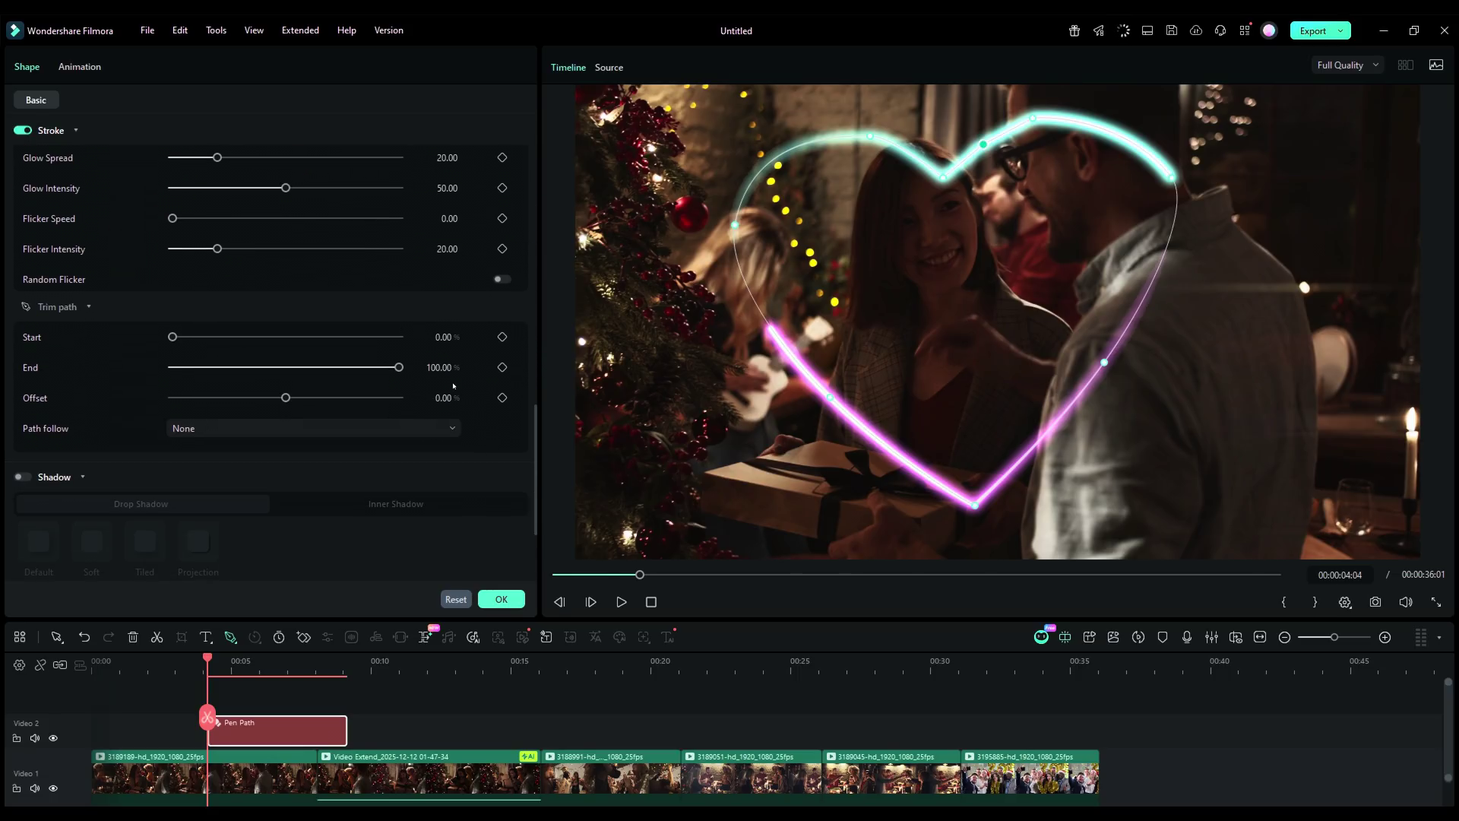
drag(404, 370, 179, 370)
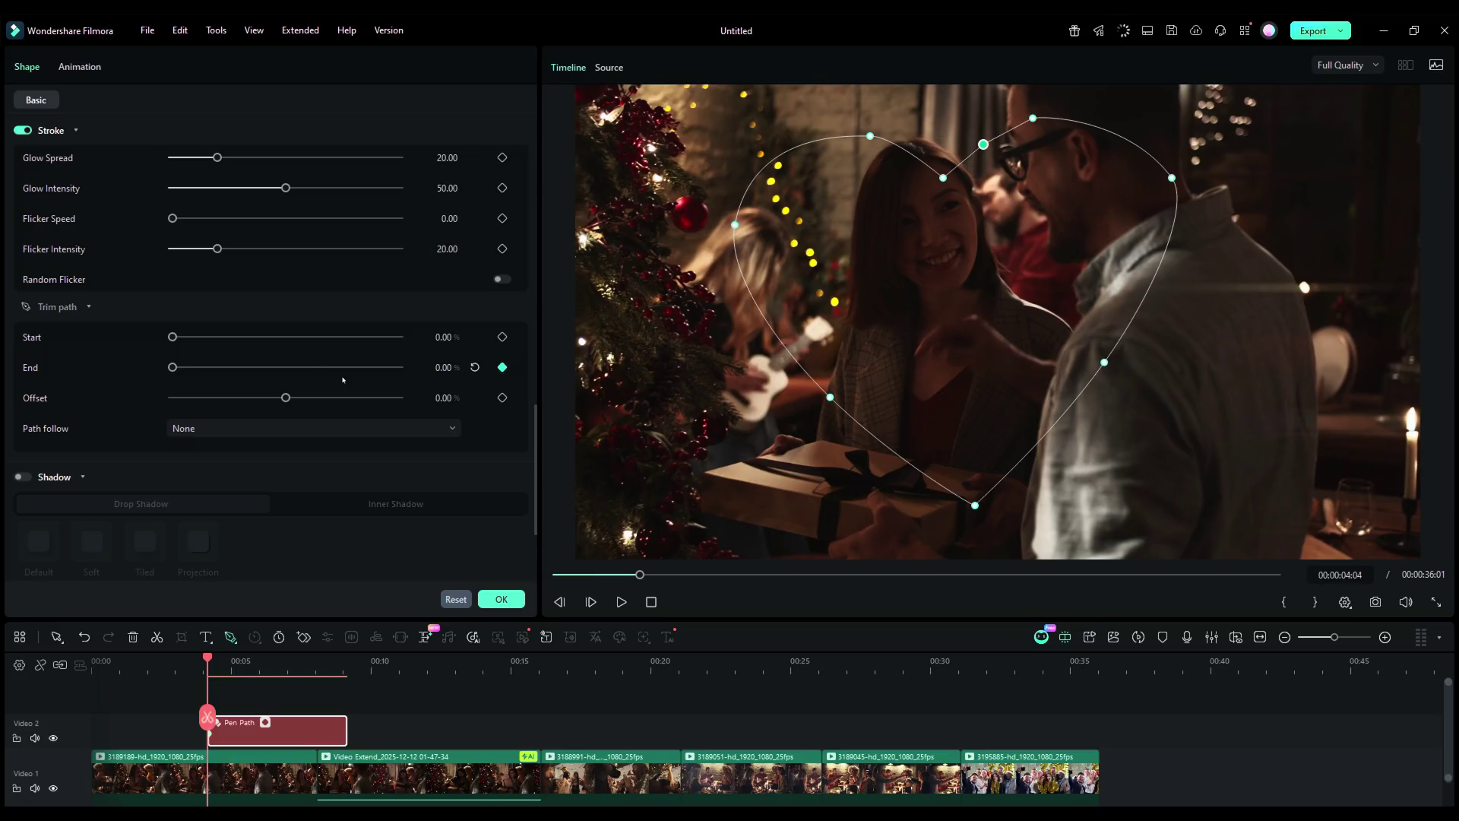
click(347, 658)
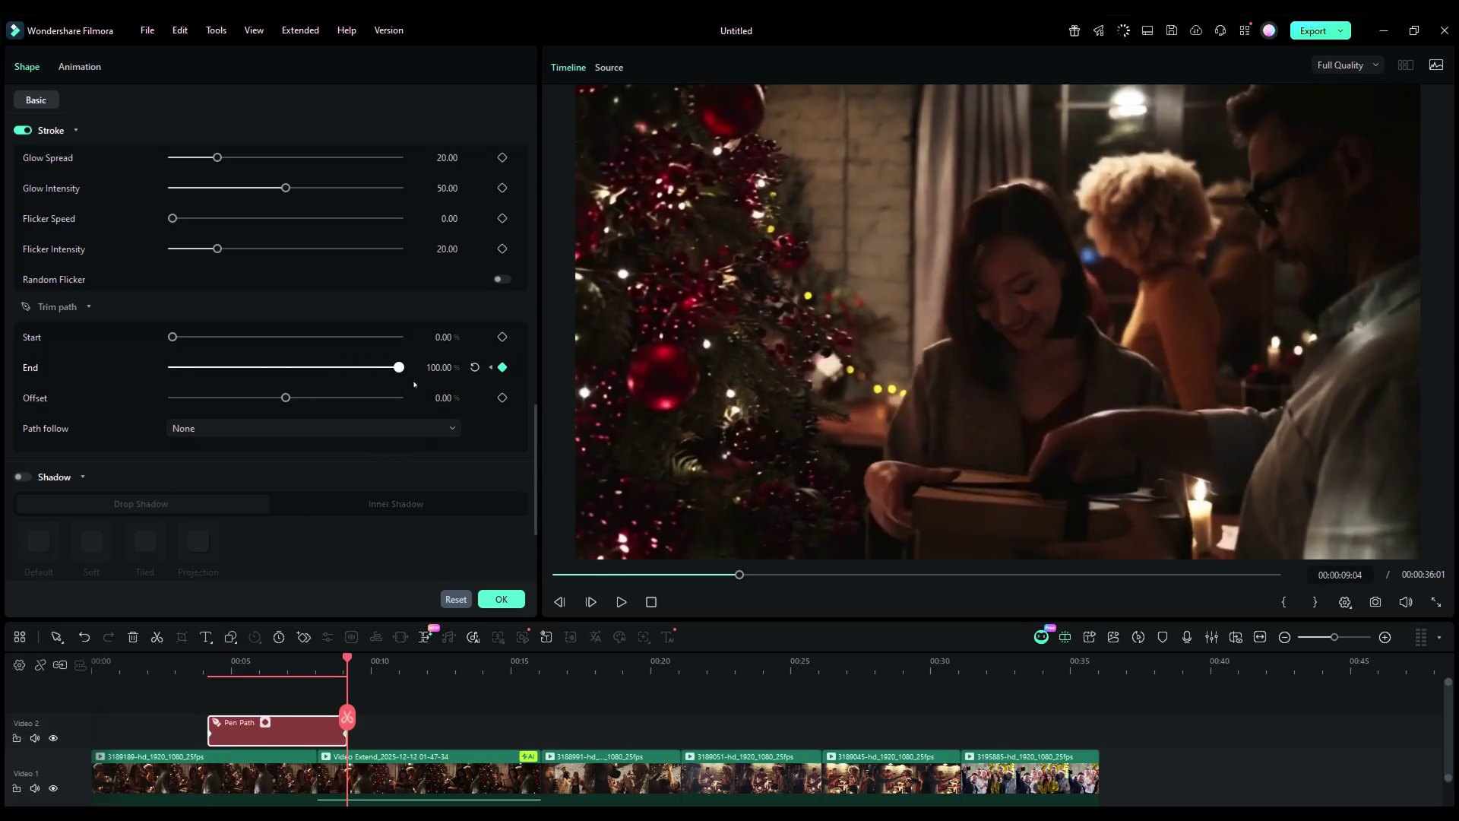
Step: Play back the heart's drawing animation from the beginning of its clip
click(207, 661)
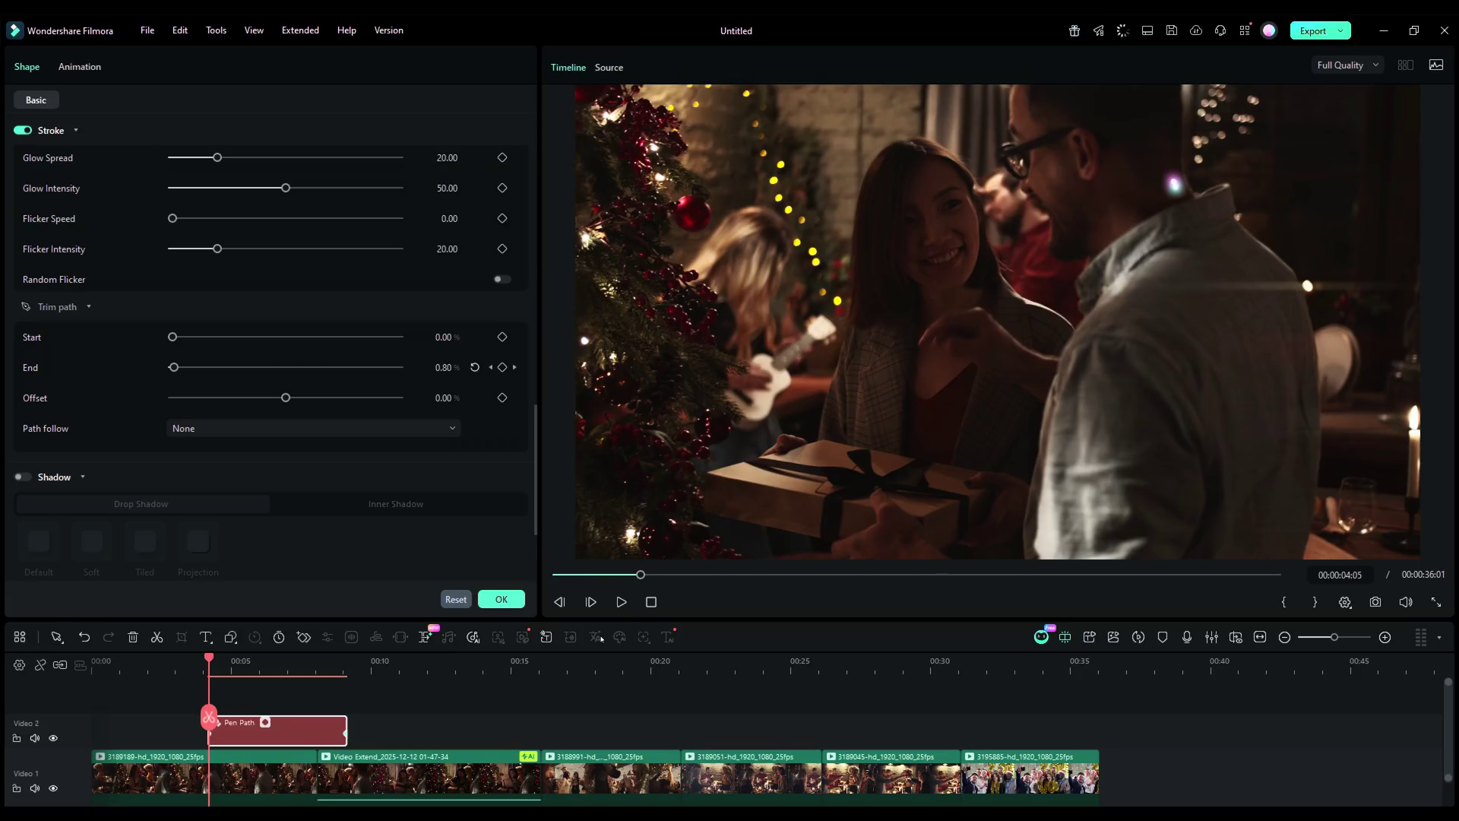
click(620, 602)
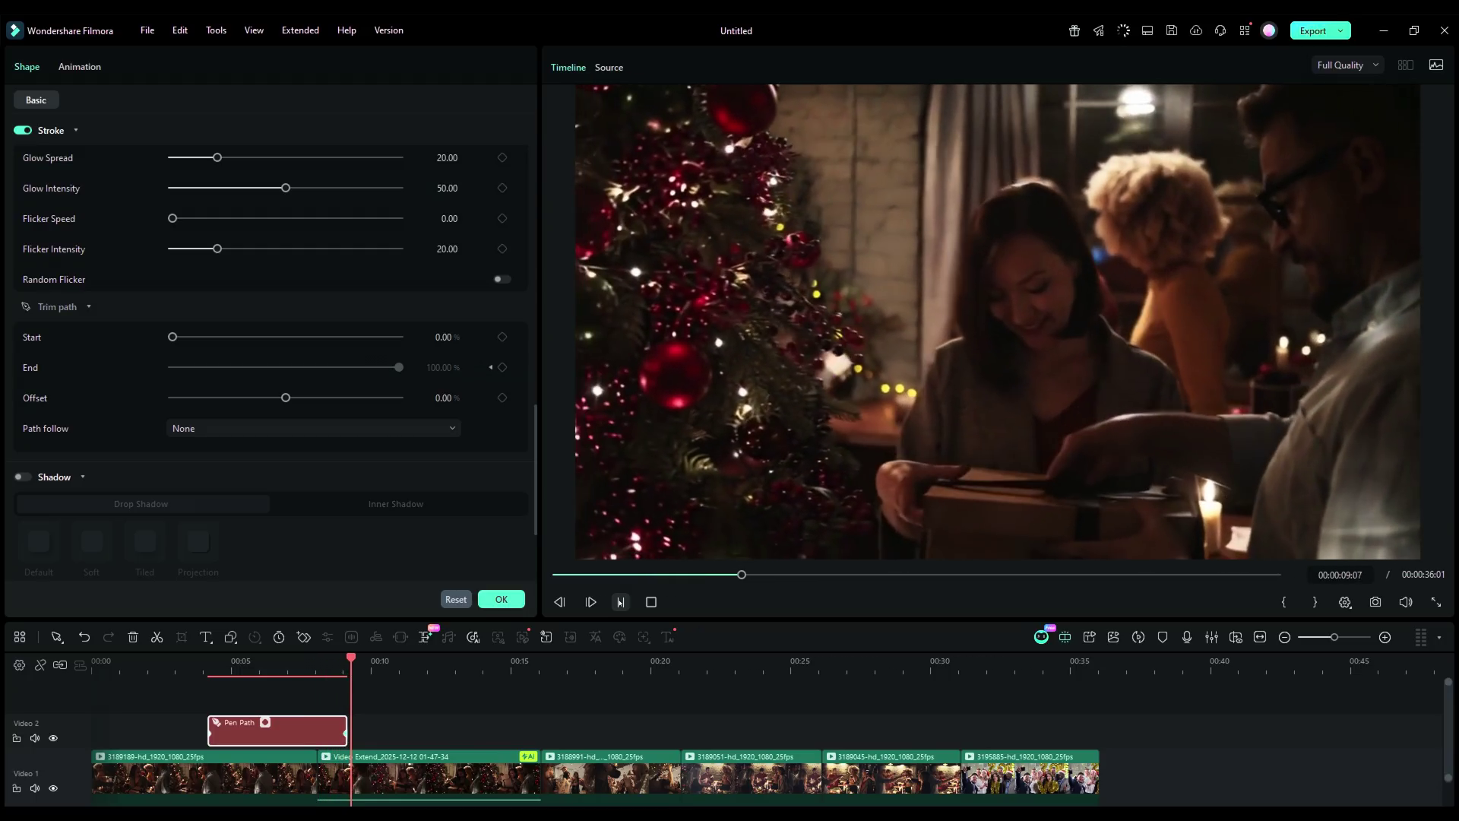
click(619, 602)
Step: Move the Pen Path clip to the start of the timeline, lengthened to about 6 seconds, and preview it
drag(314, 731, 498, 733)
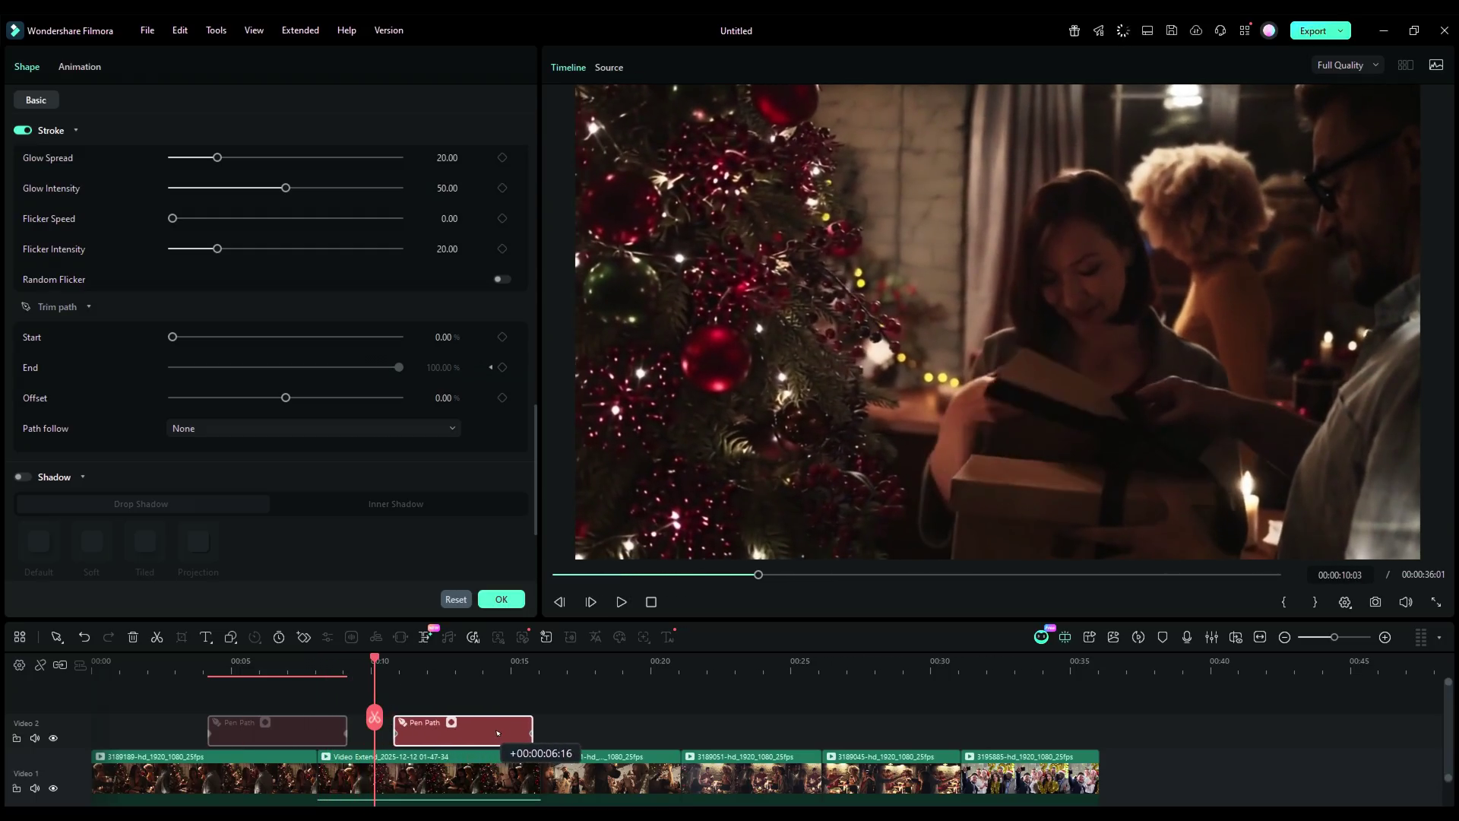
drag(479, 732, 204, 733)
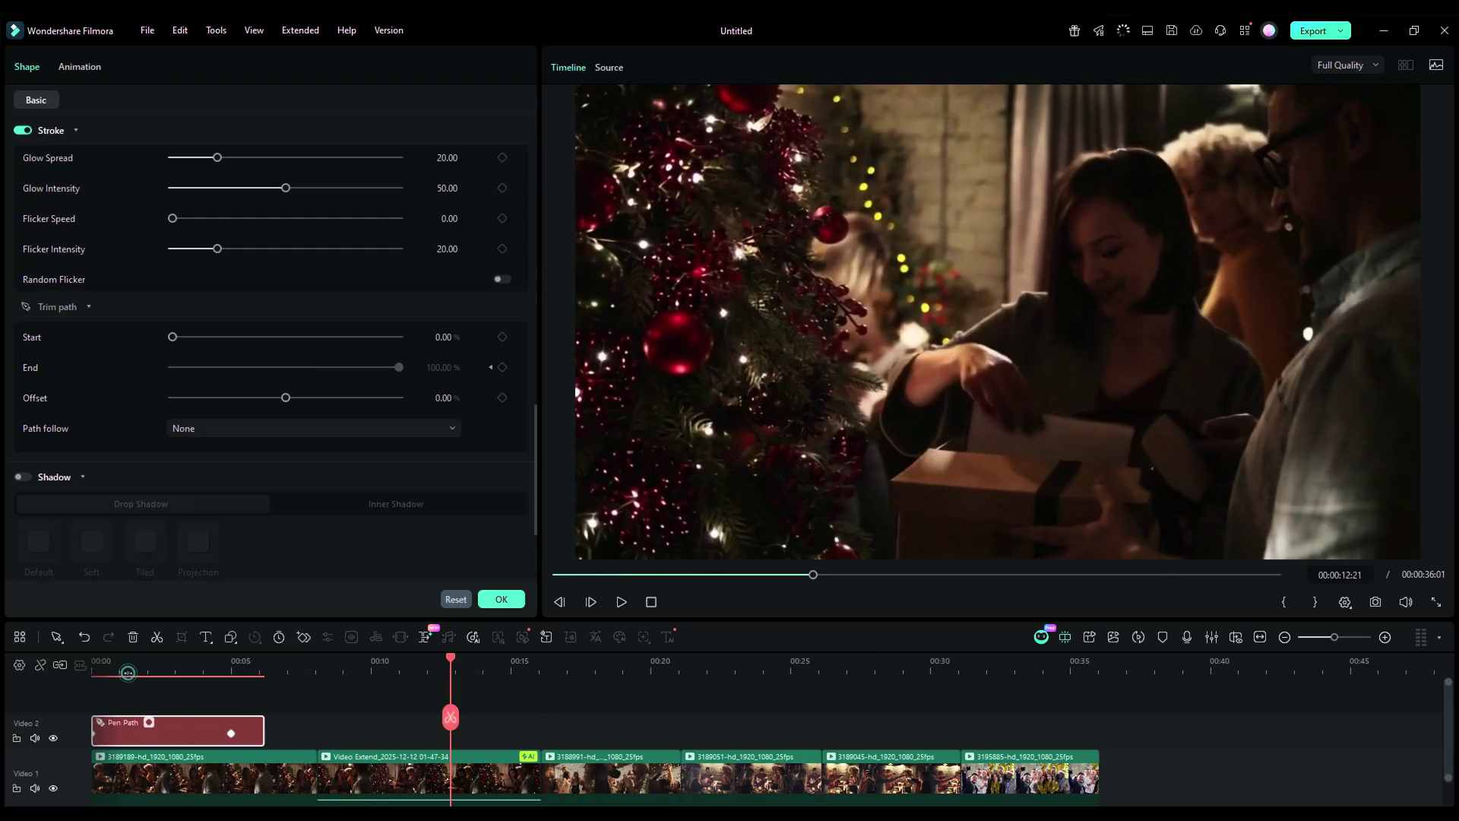
drag(127, 670, 41, 668)
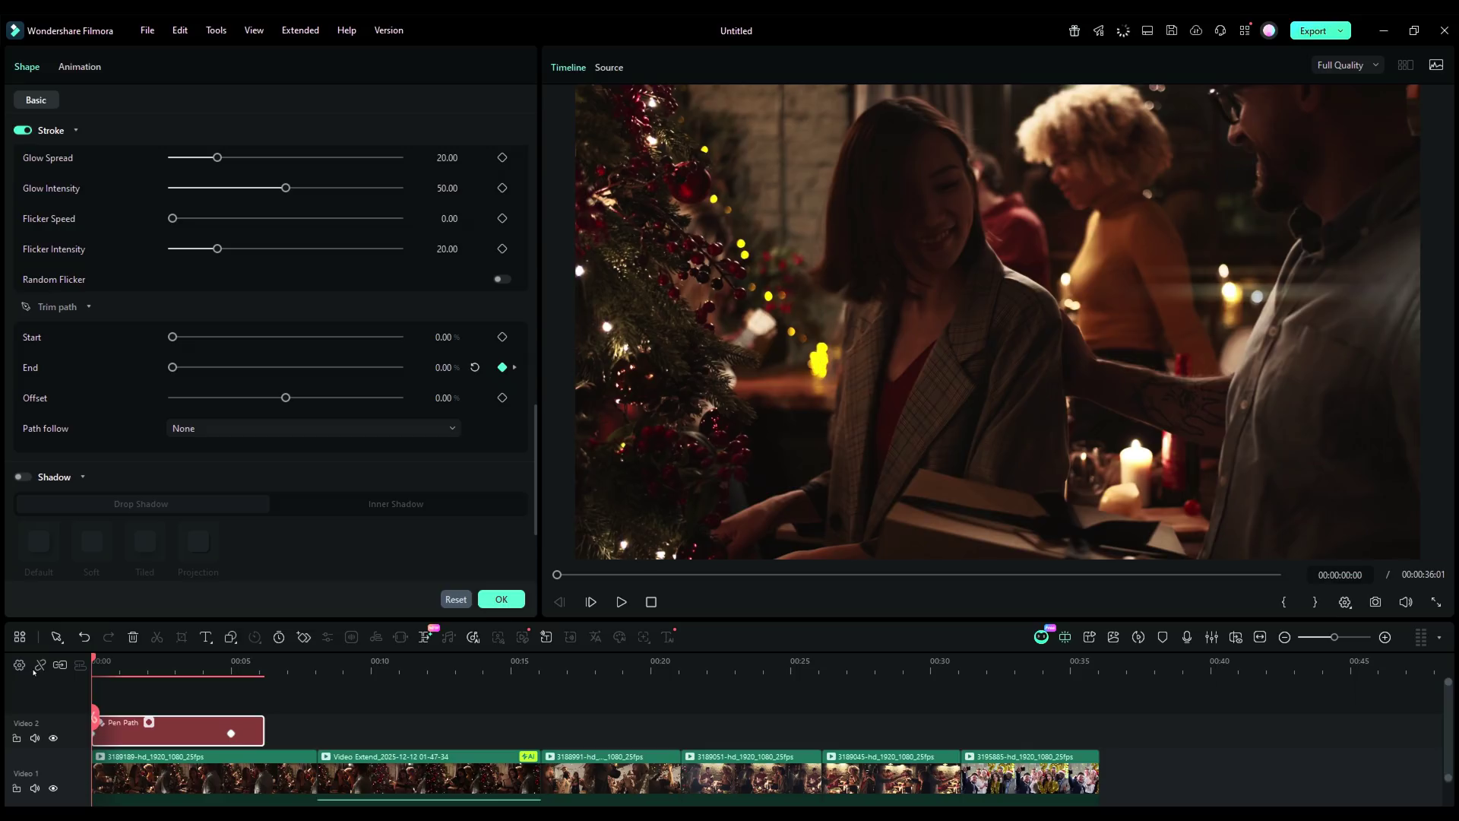
click(621, 602)
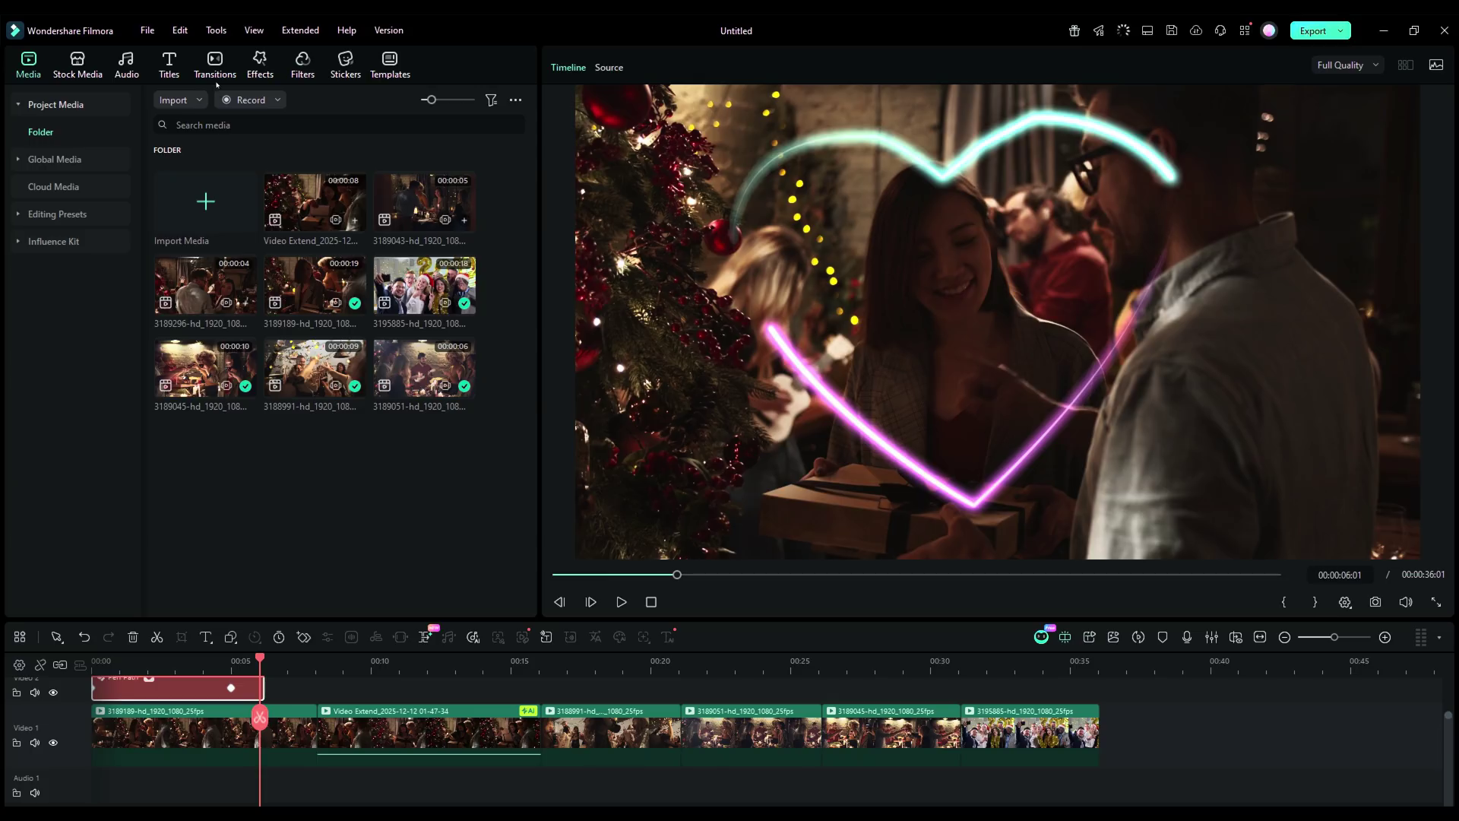
Step: Preview Christmas transitions and add them at the last four cuts between the clips on Video 1
click(215, 67)
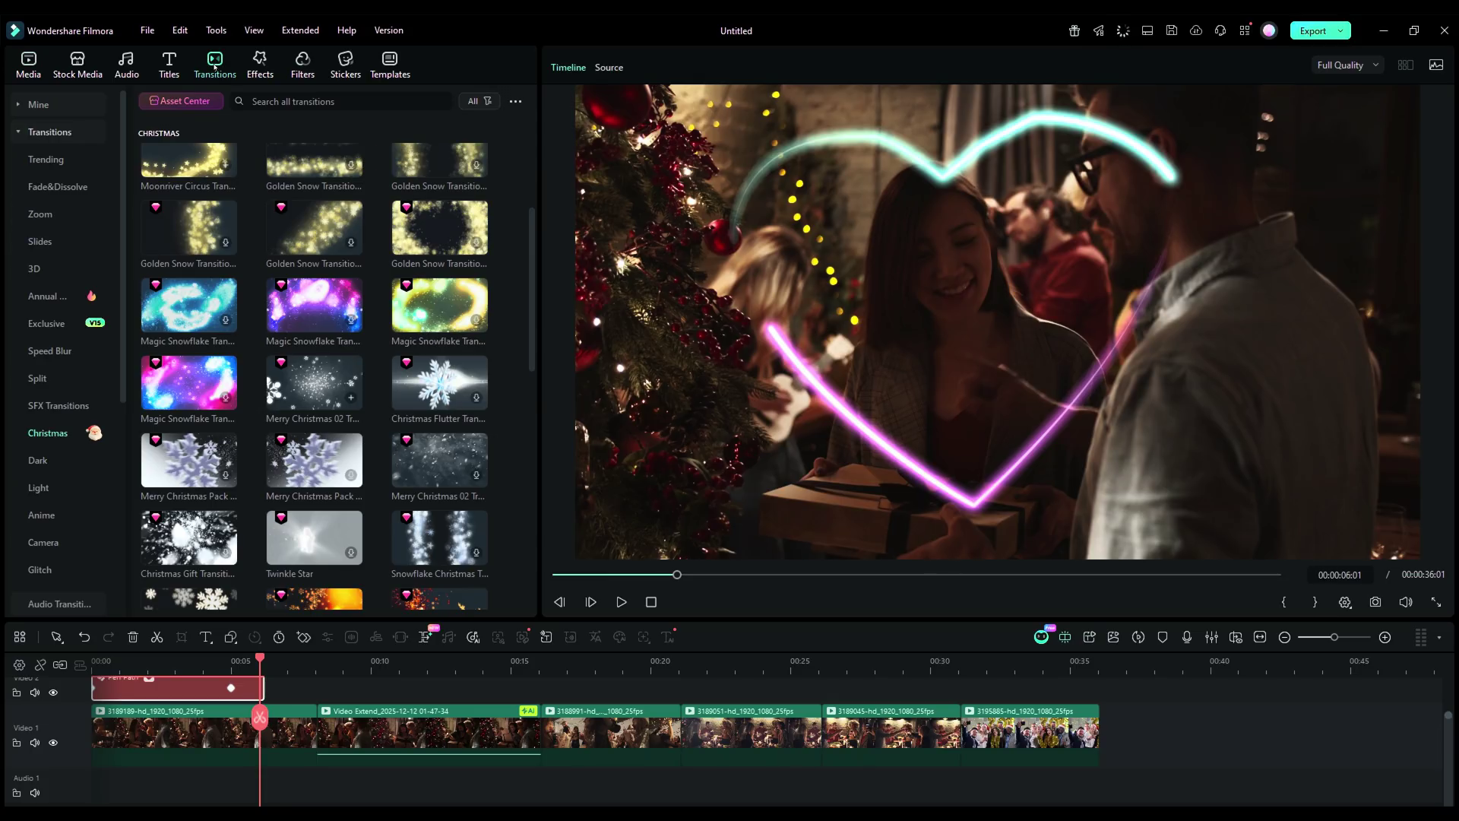
click(320, 292)
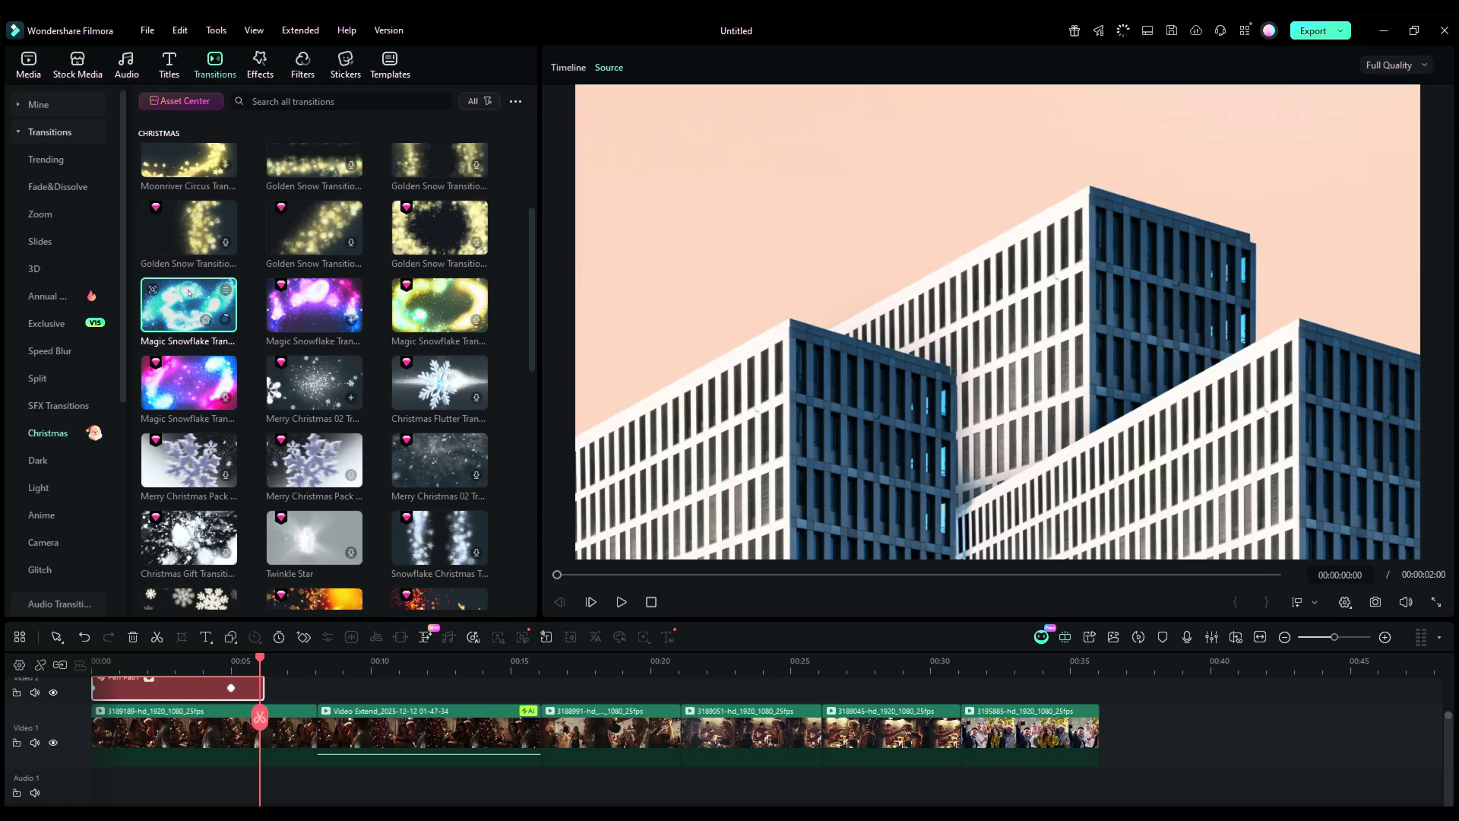
scroll(196, 295, up, 2)
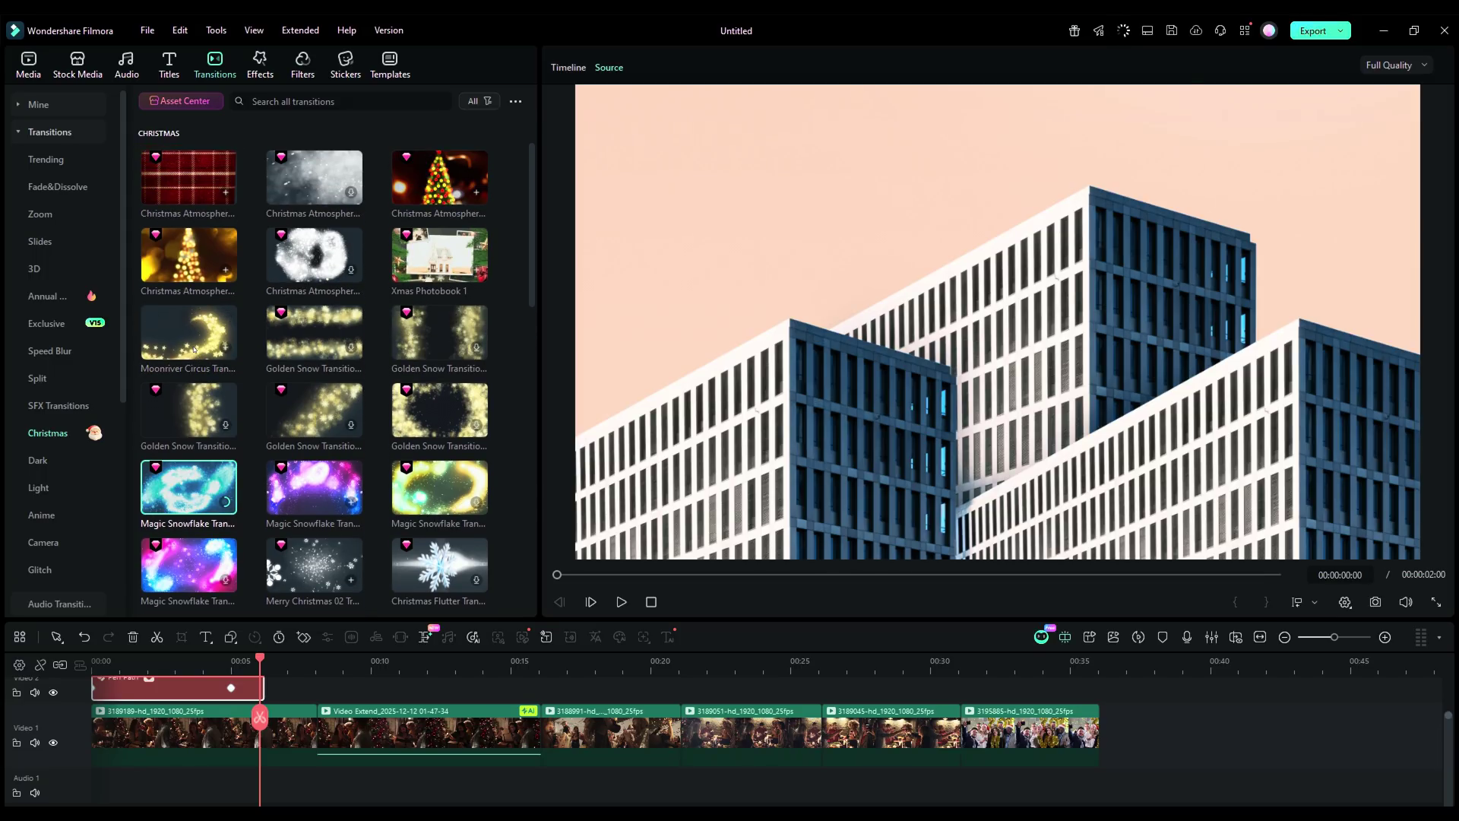
click(193, 330)
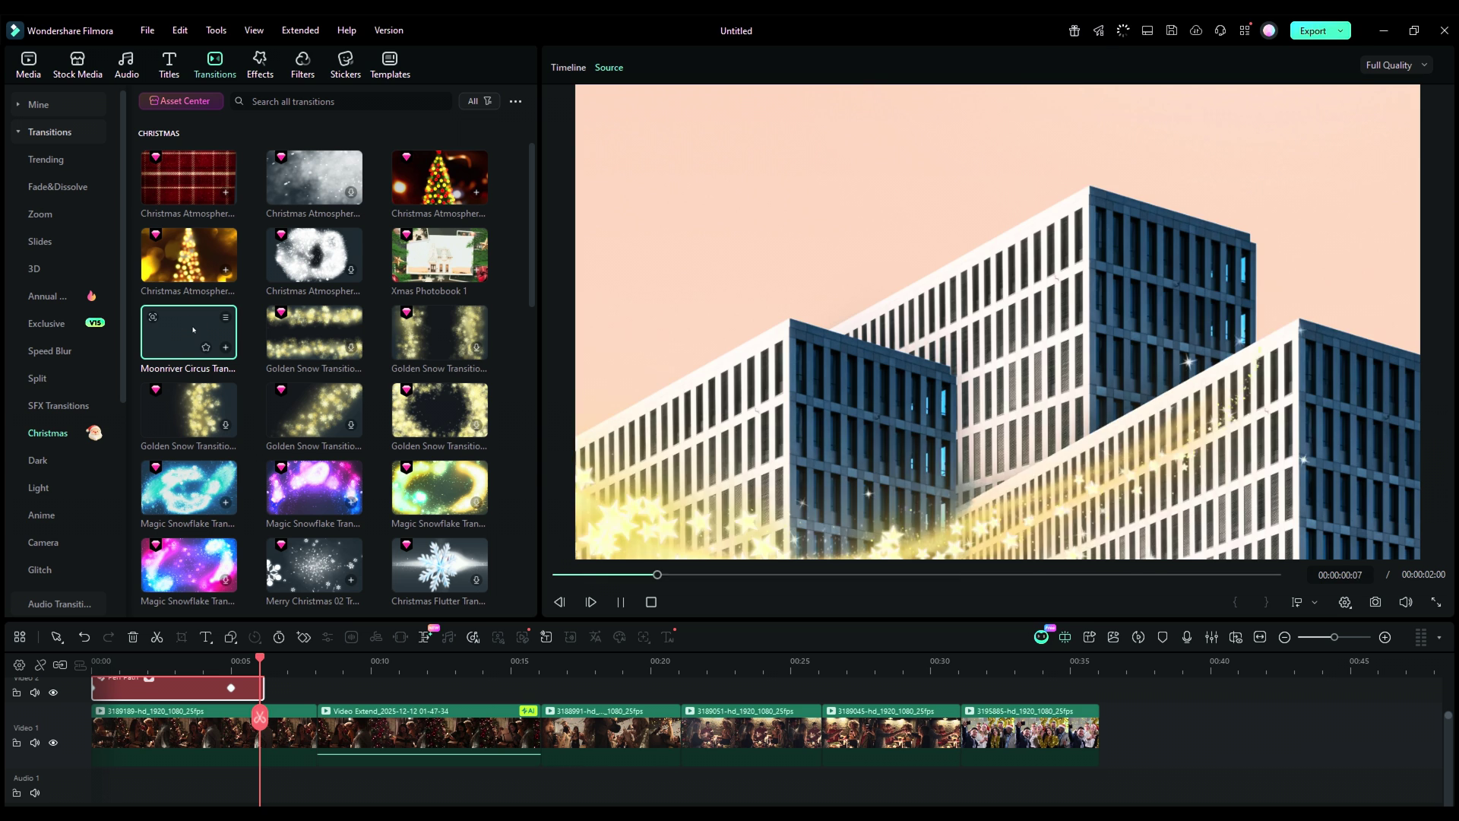
click(426, 180)
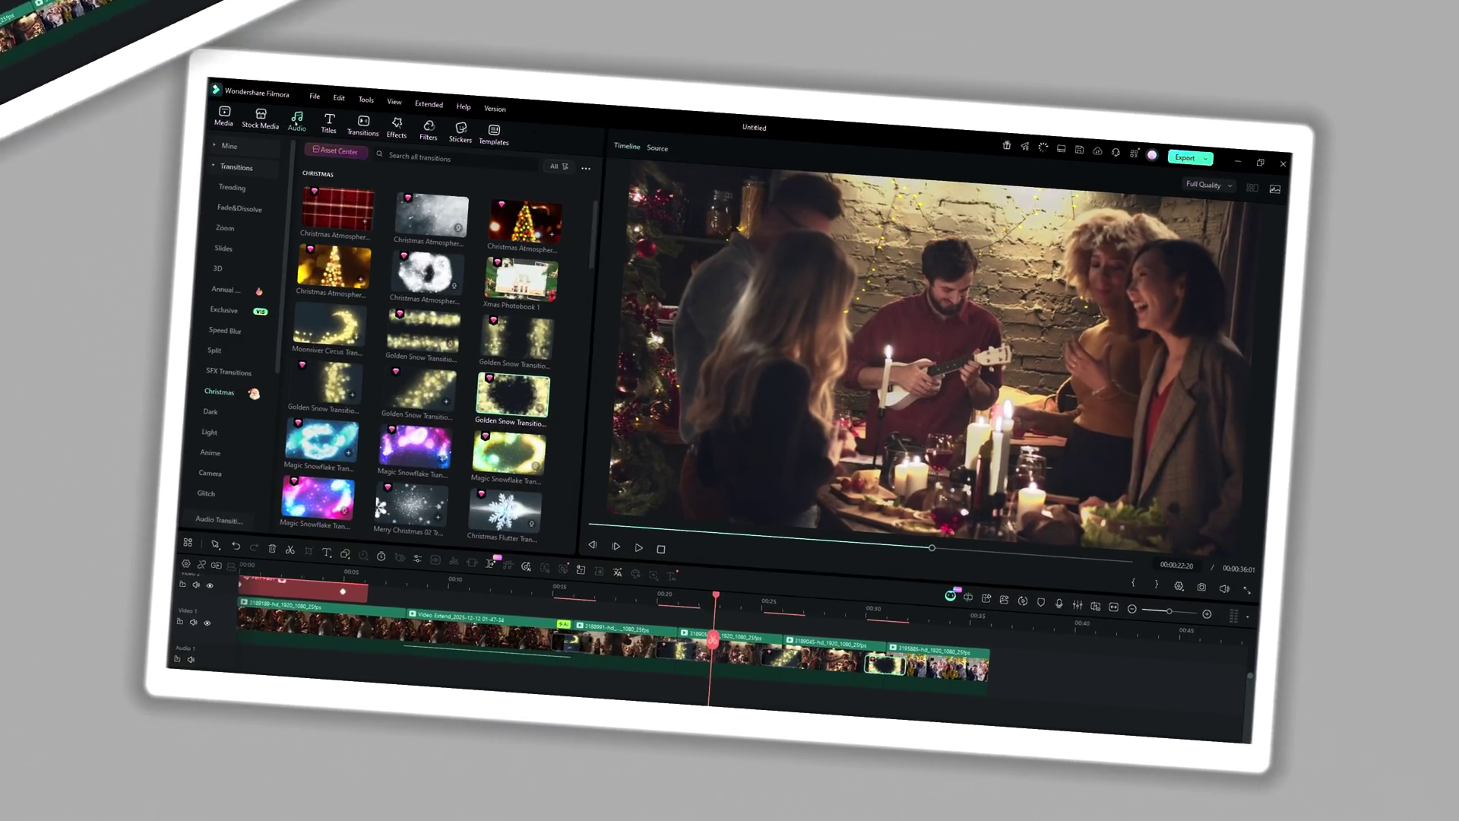
click(206, 129)
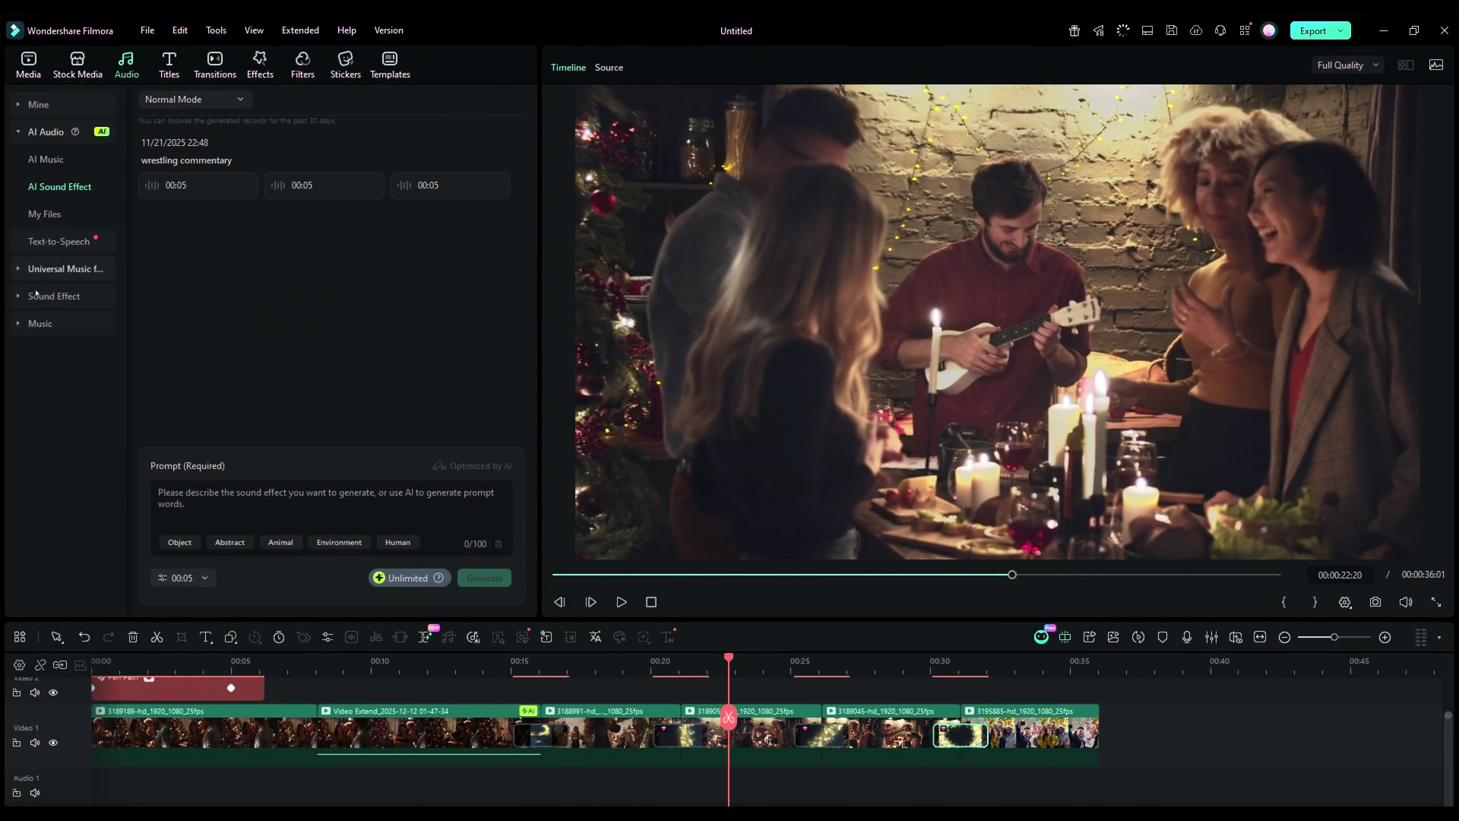
Step: Audition the Christmas music and add Christmas Cheer (Loop) to Audio 1 at the start of the timeline
click(34, 322)
click(48, 487)
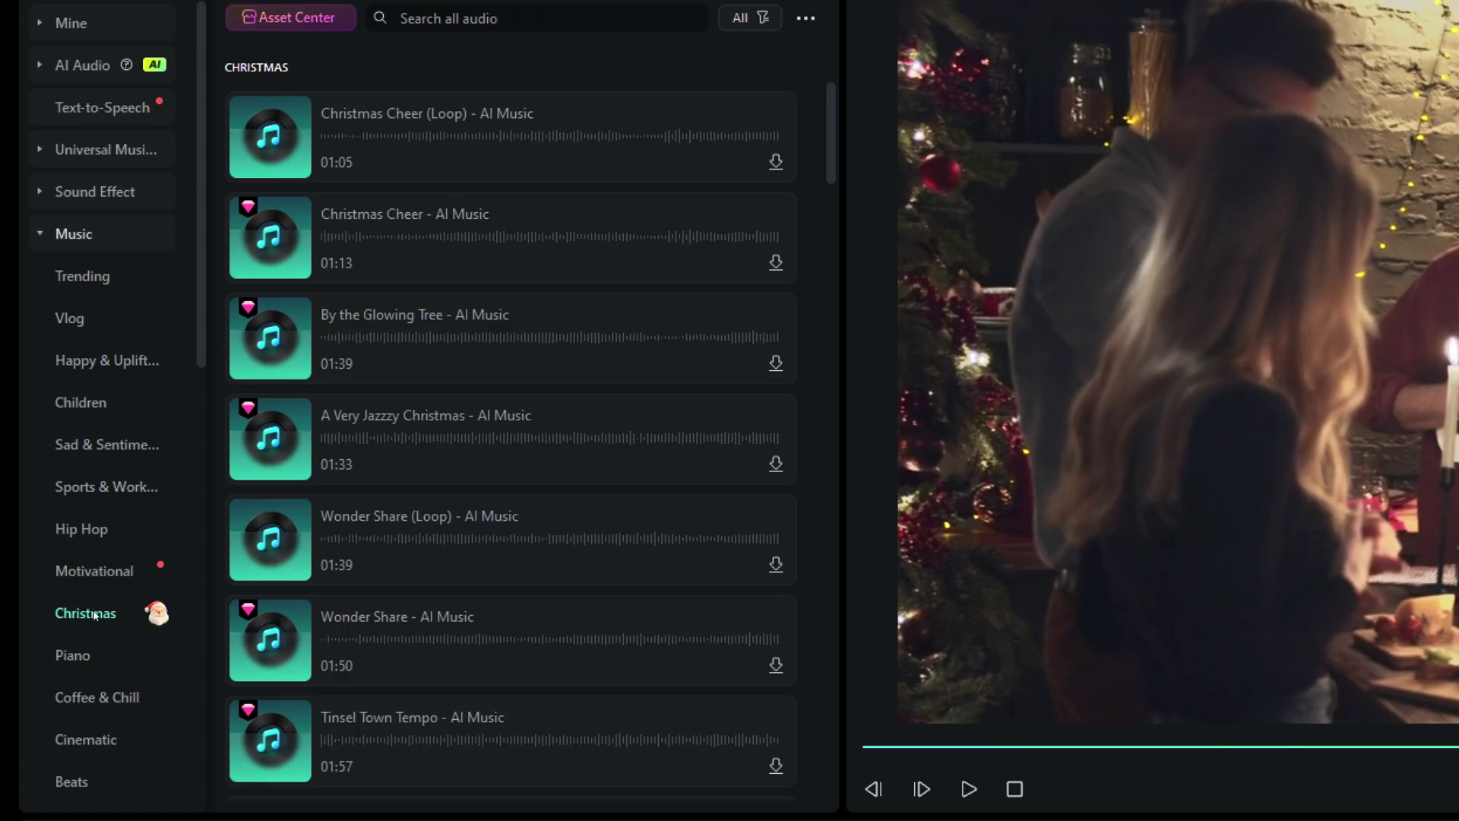
click(275, 238)
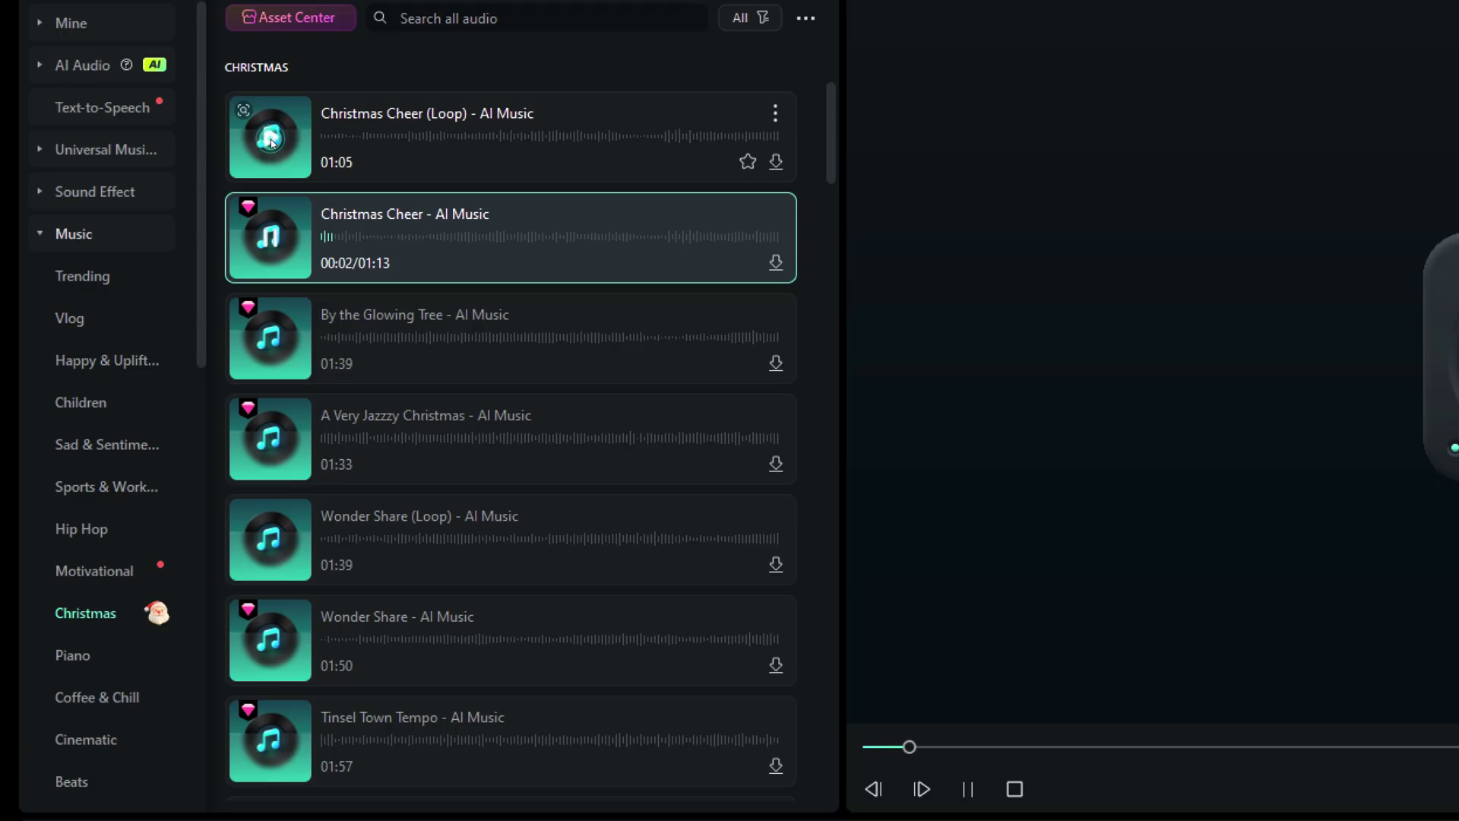
click(272, 142)
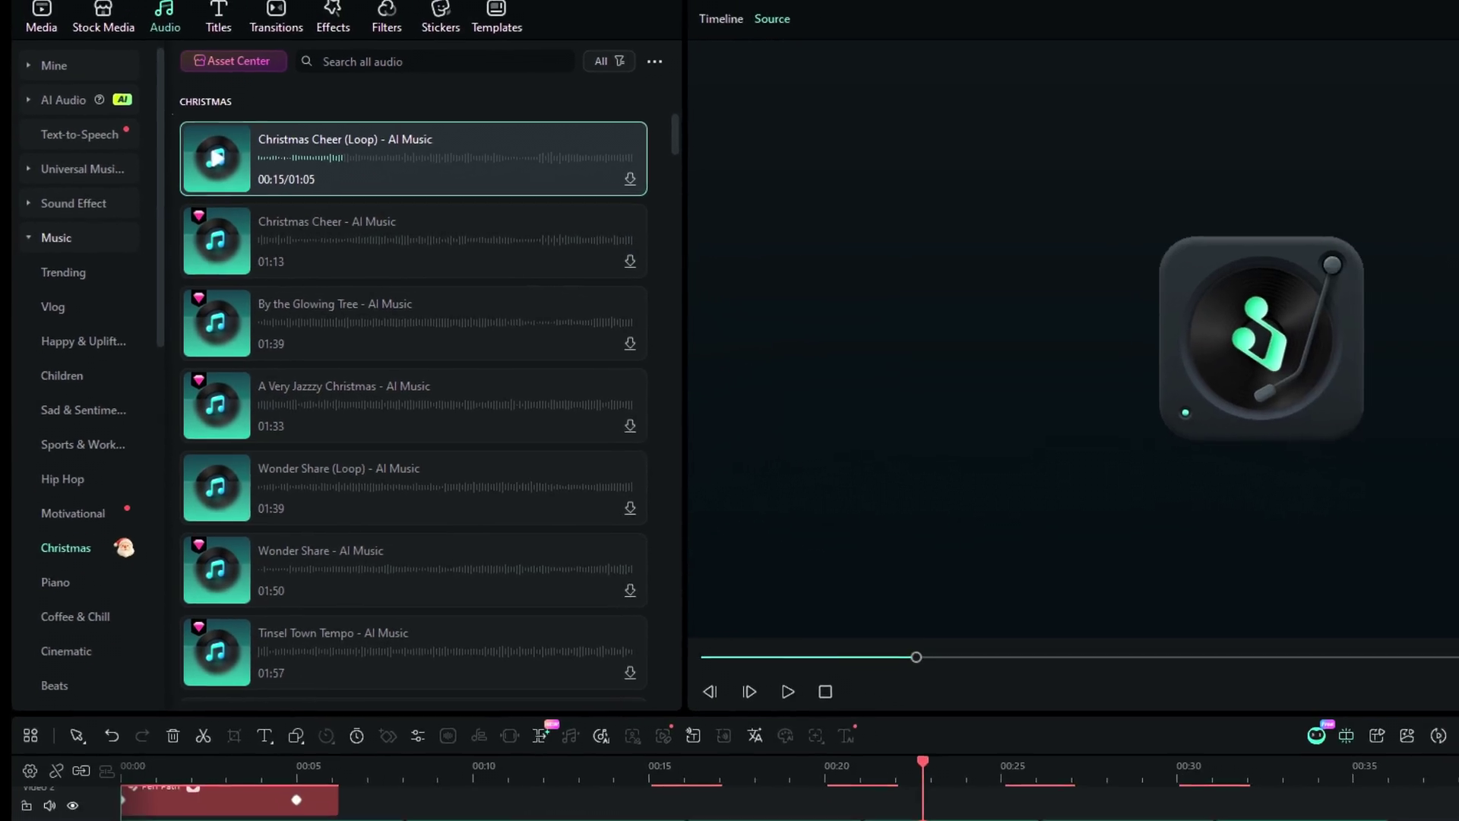
drag(270, 137, 190, 769)
Step: Split the music clip at the end of the video, 00:00:36:01, and delete the excess part
click(1099, 668)
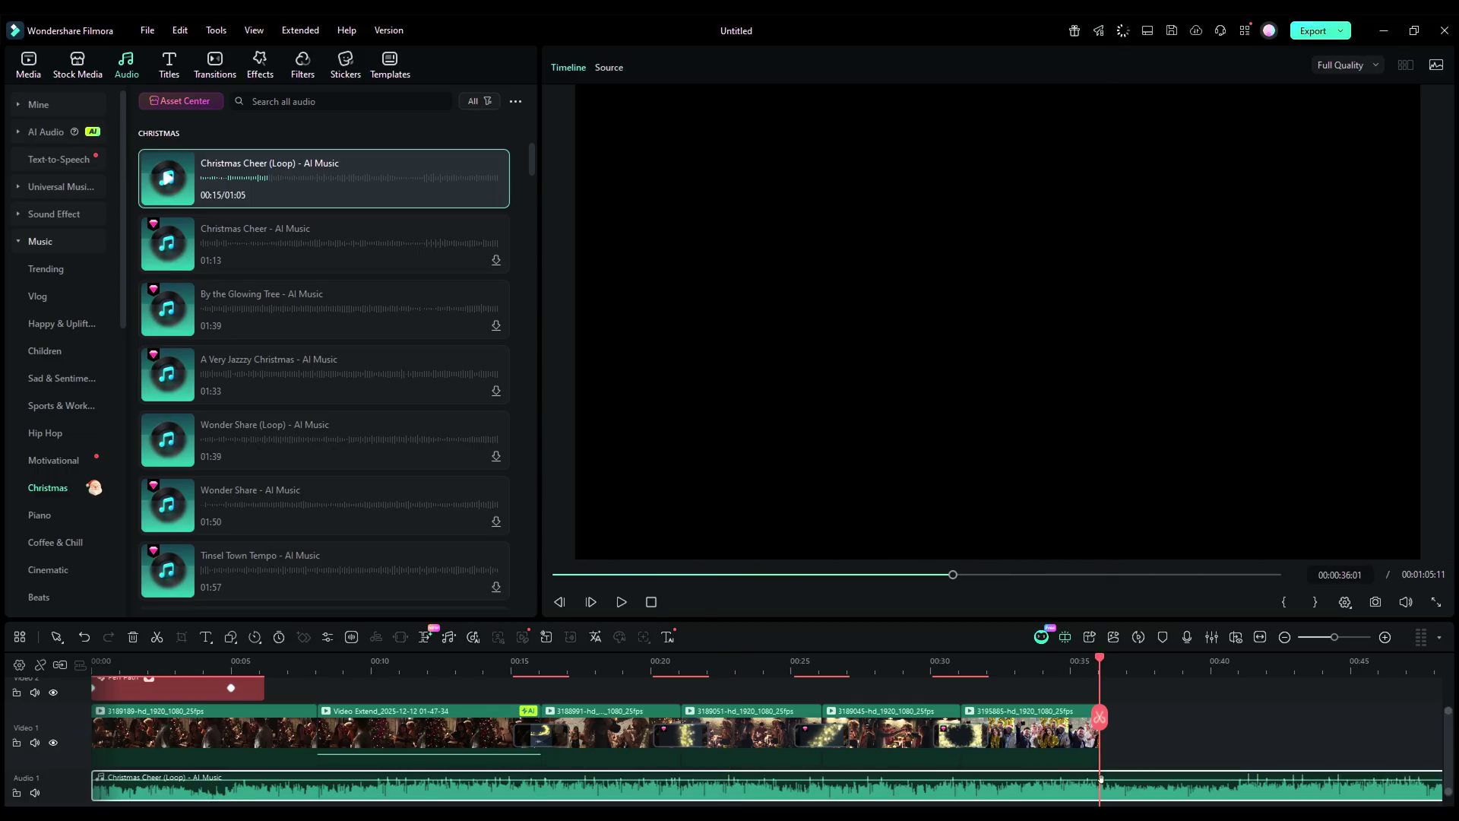
click(1098, 717)
right_click(1113, 787)
click(1134, 131)
double_click(1010, 787)
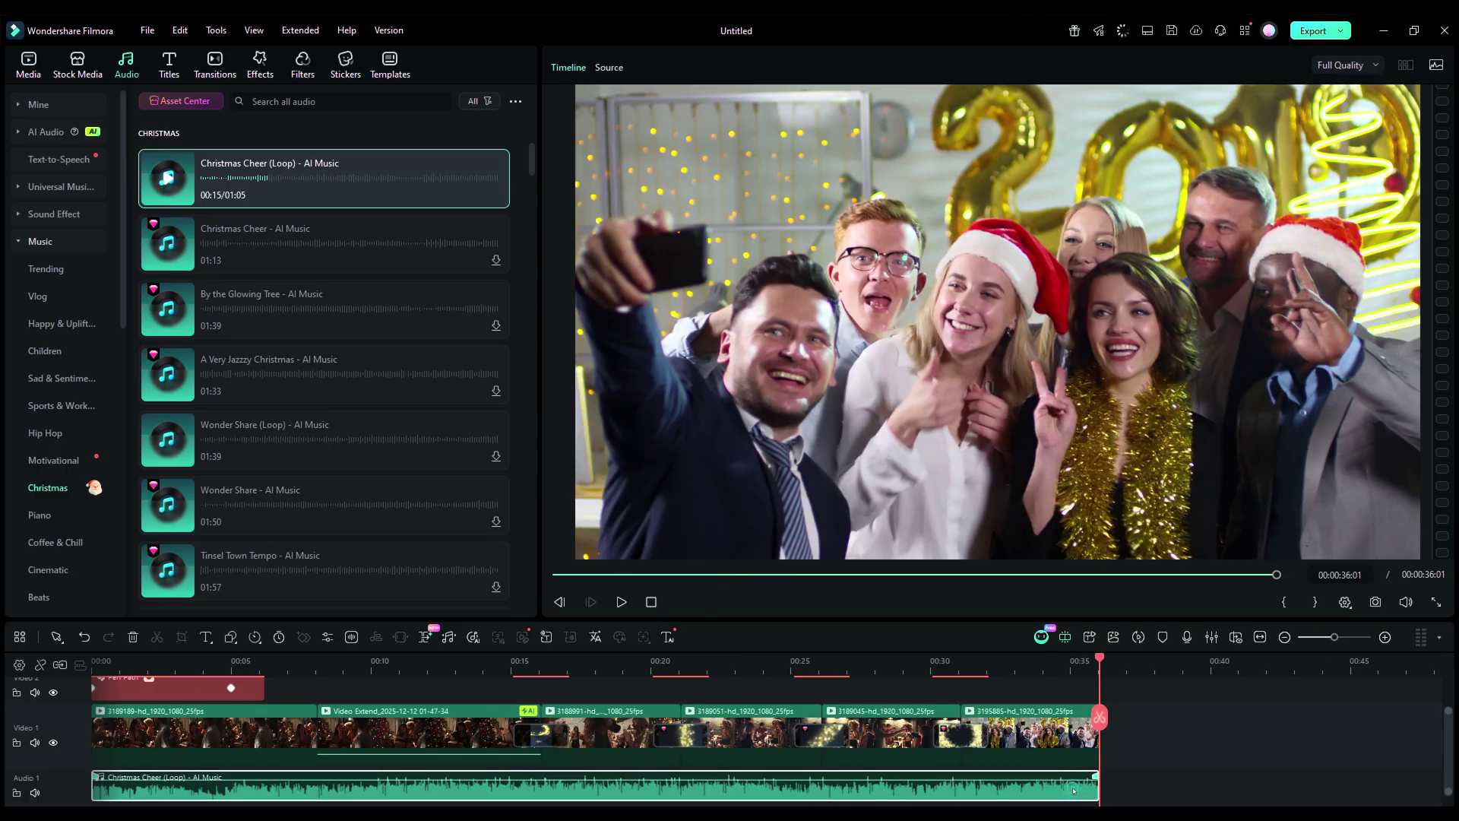
Step: Add the golden Christmas tree sticker to Video 3 at the start of the timeline, scaled down at the frame's upper left, and preview it
click(344, 64)
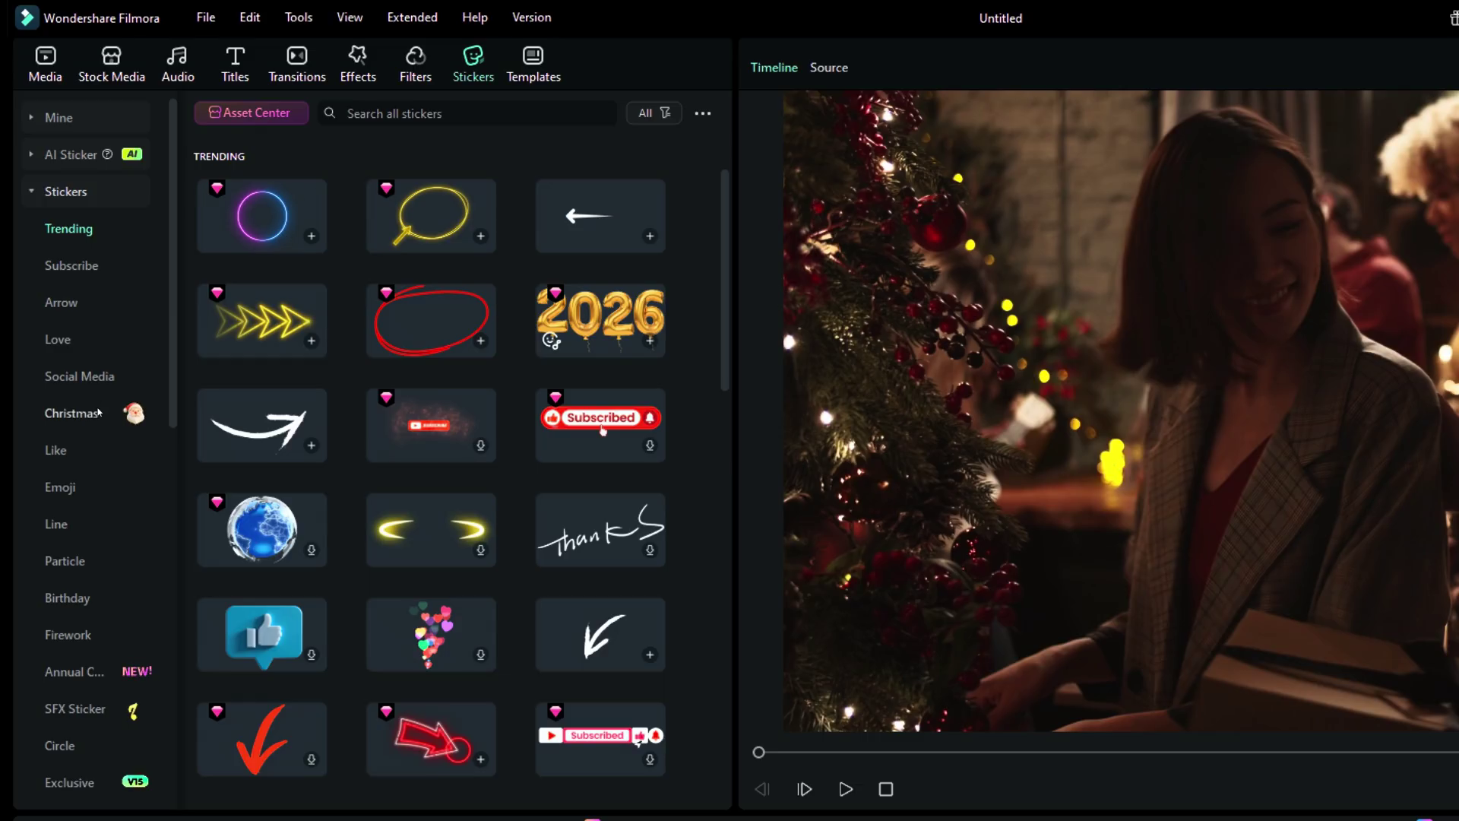
click(64, 324)
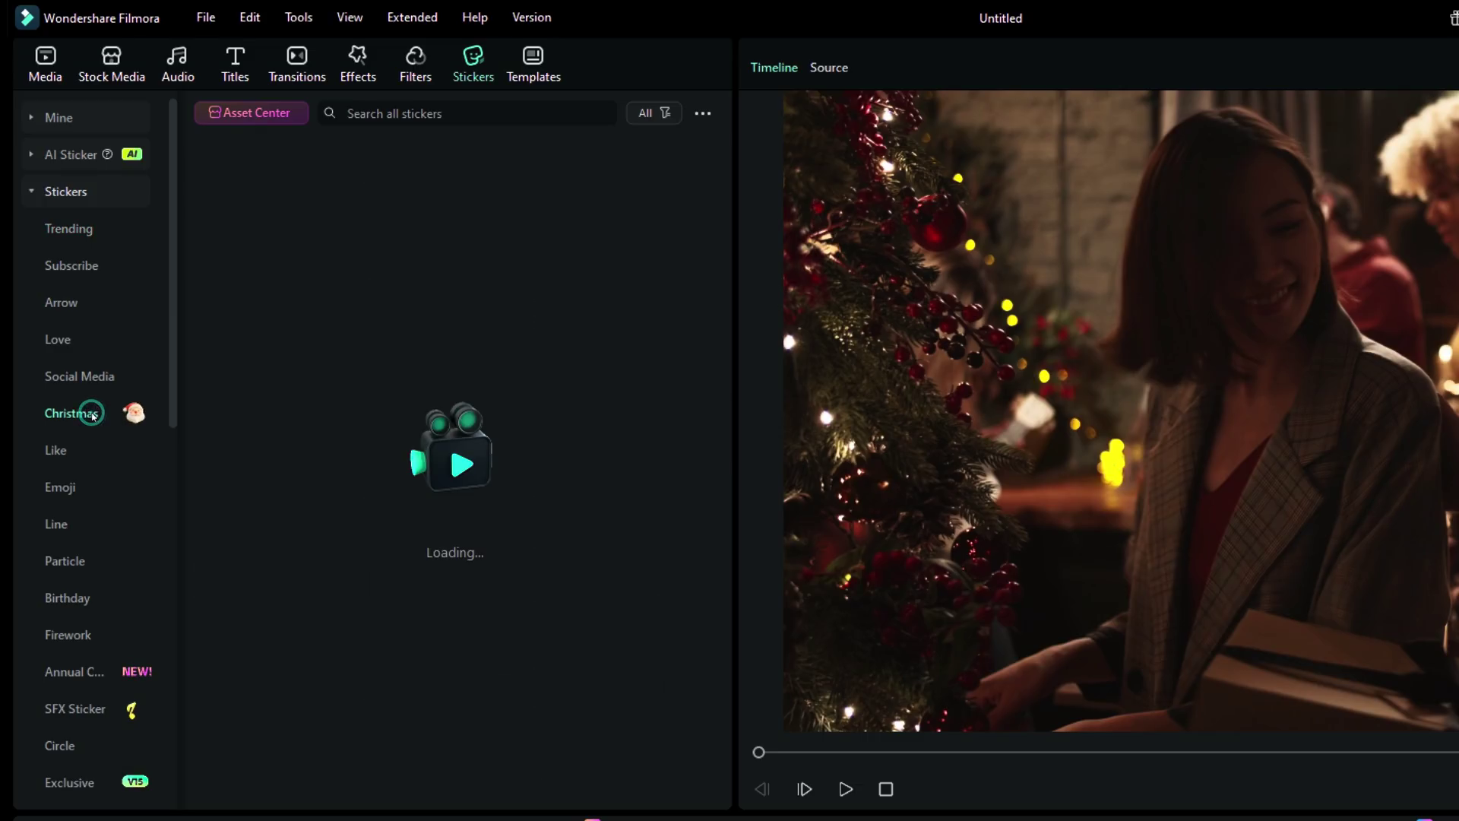
drag(724, 300, 723, 462)
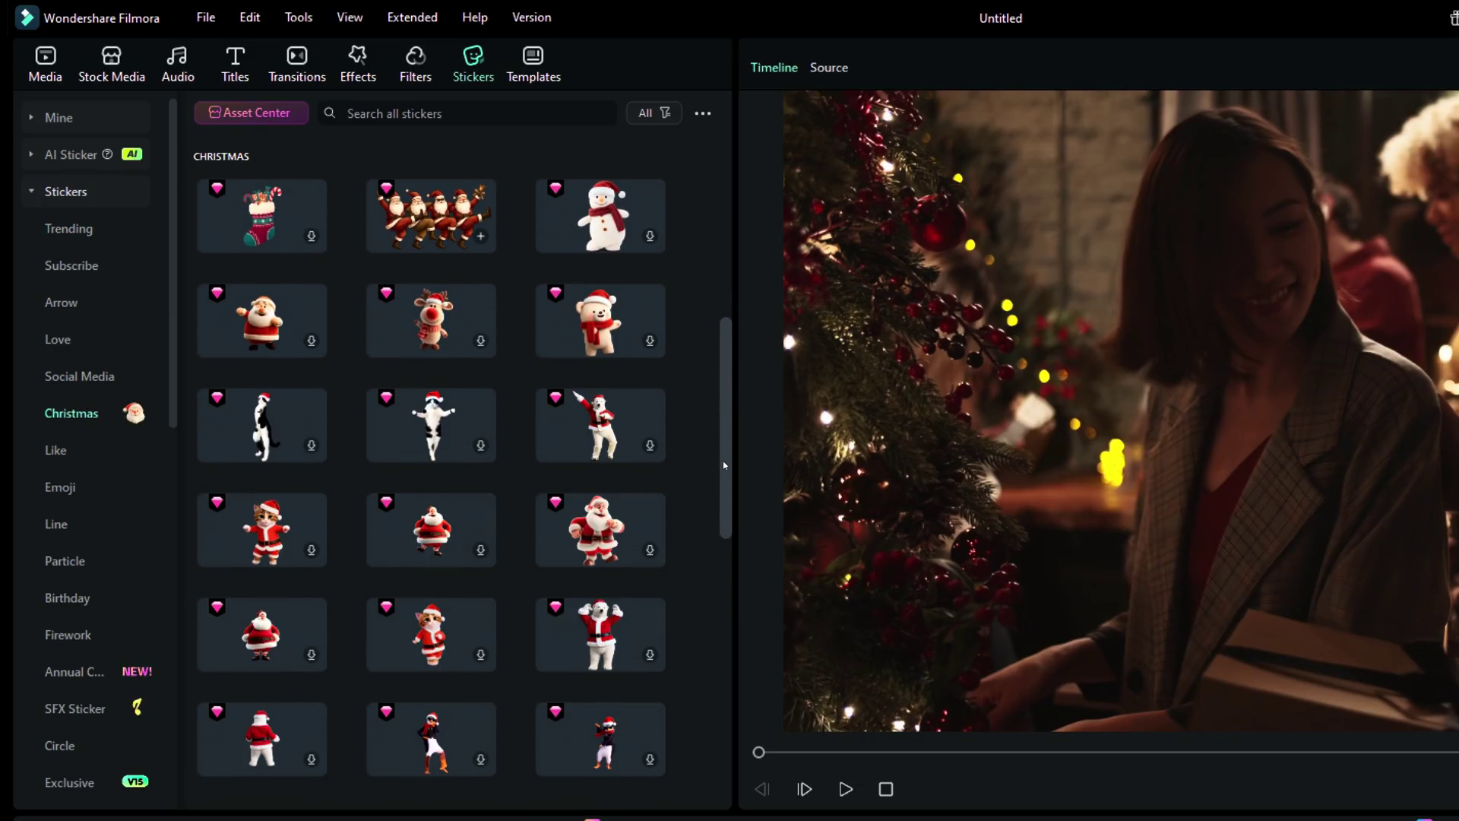
drag(722, 461, 722, 314)
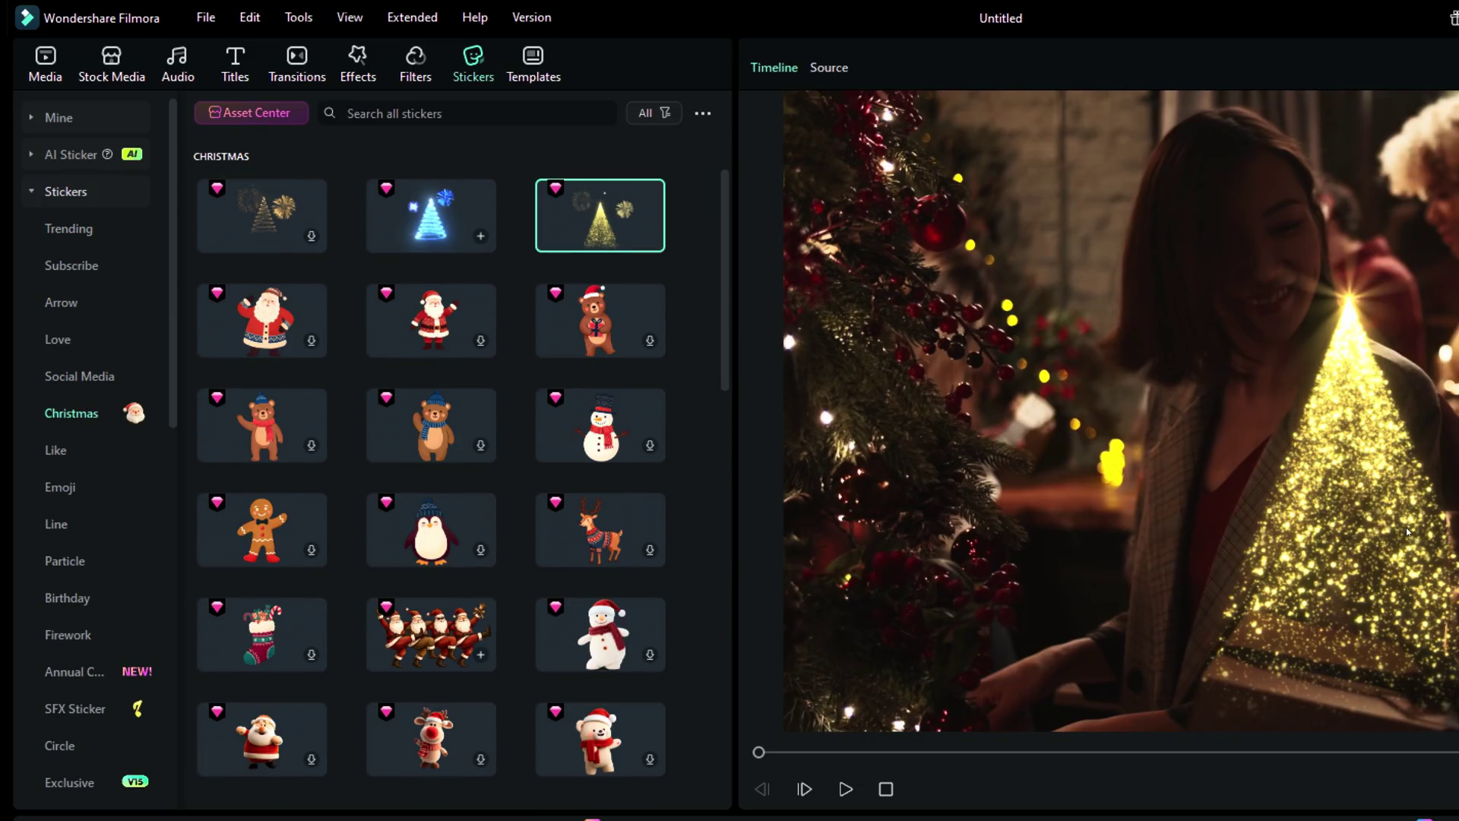
drag(1407, 531, 915, 335)
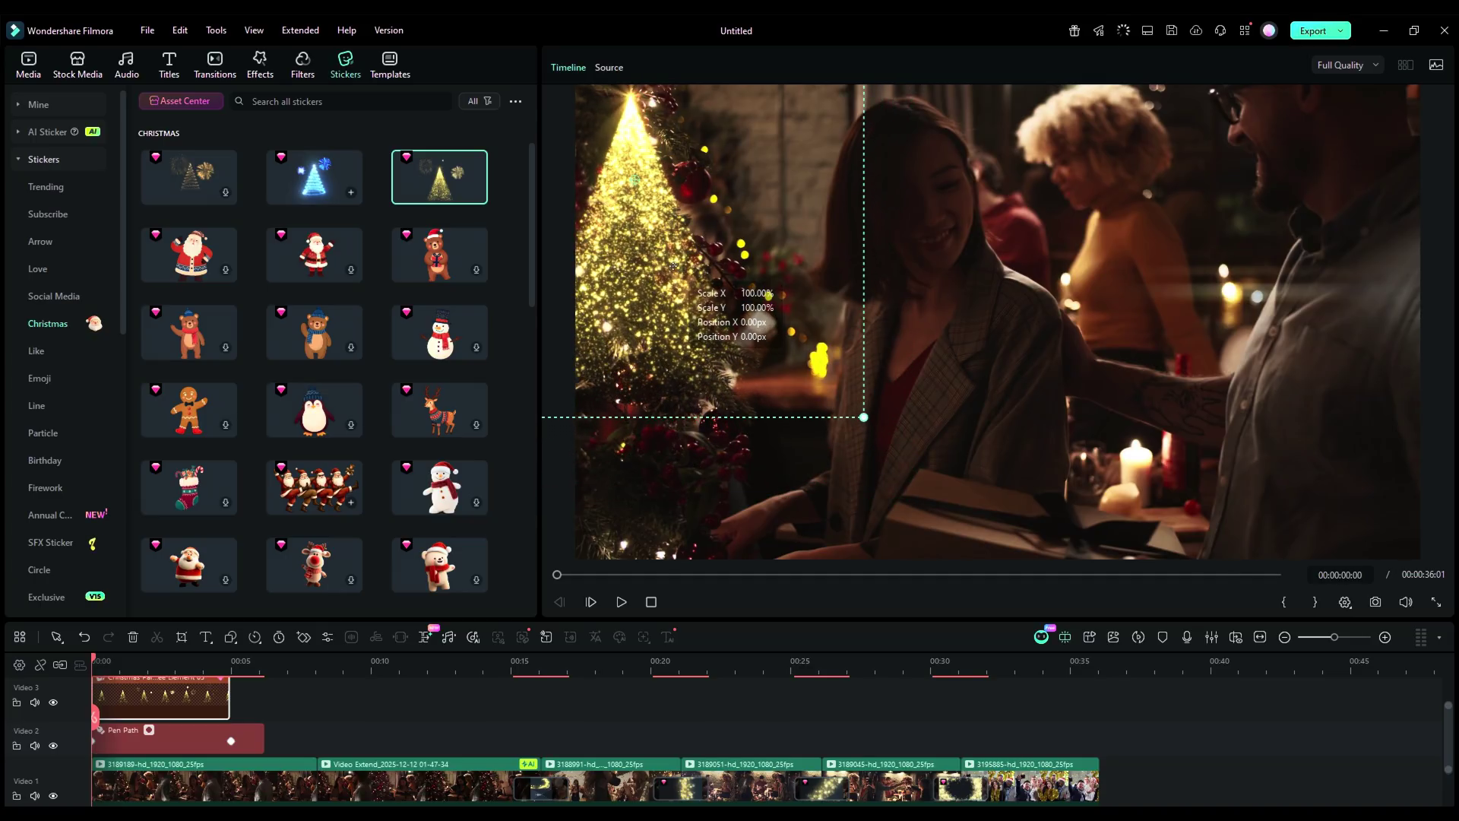
click(620, 601)
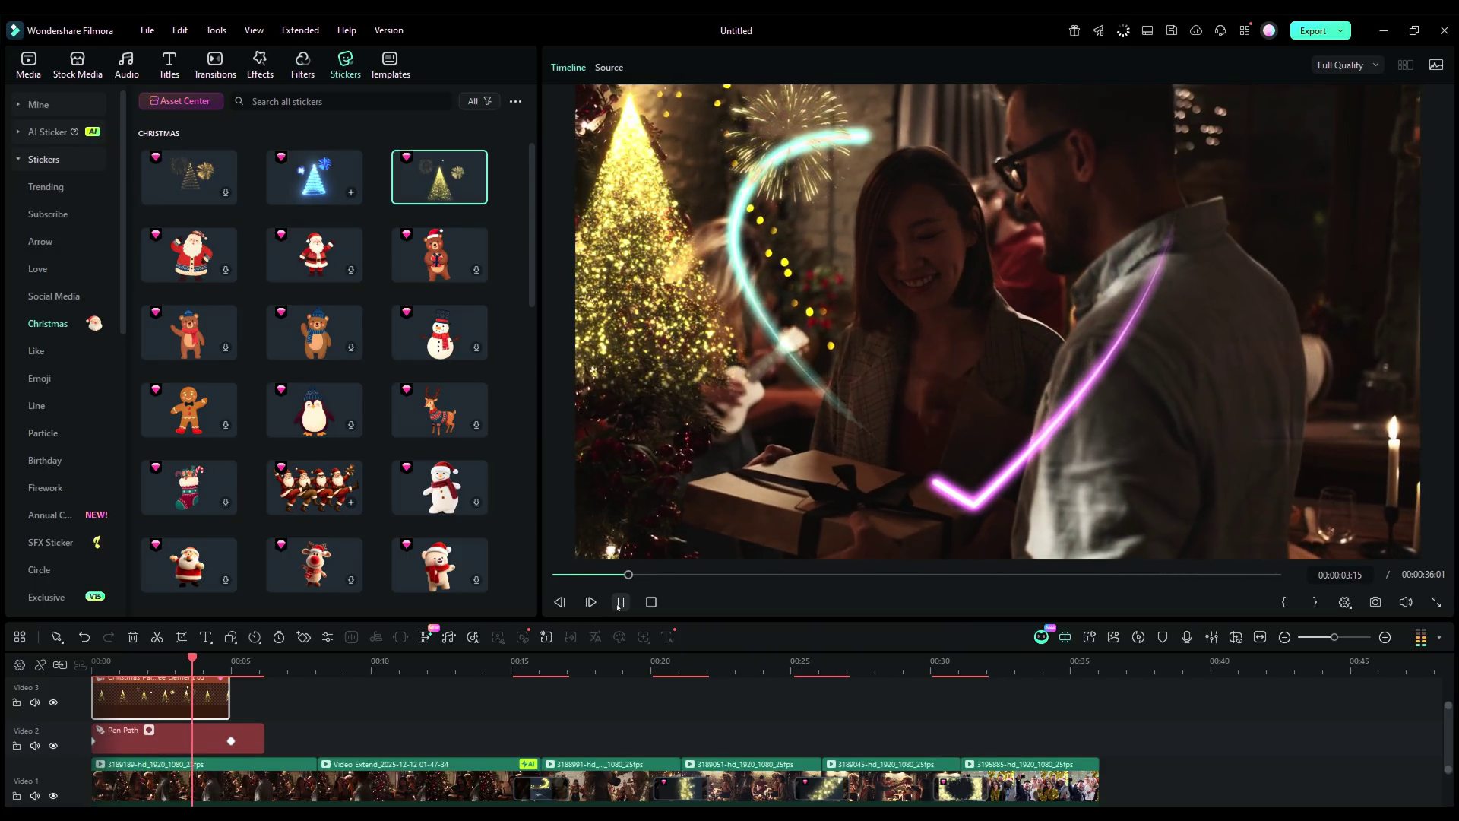
click(617, 602)
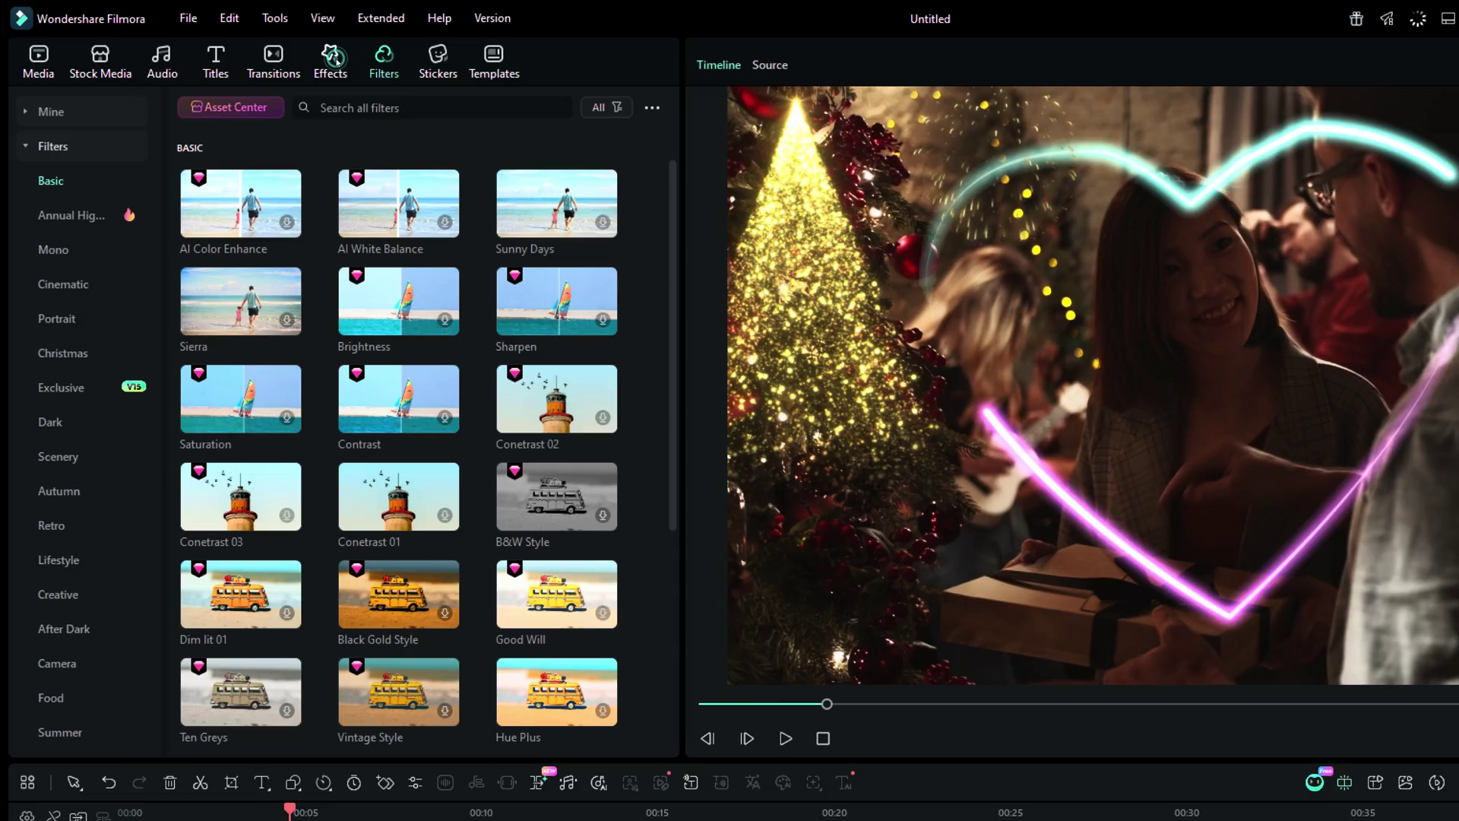
Step: Add the first Starlight Dust Overlay from the Xmas particle effects to Video 2 at about 00:00:13:18, shortened to under 2 seconds, and preview it
click(262, 62)
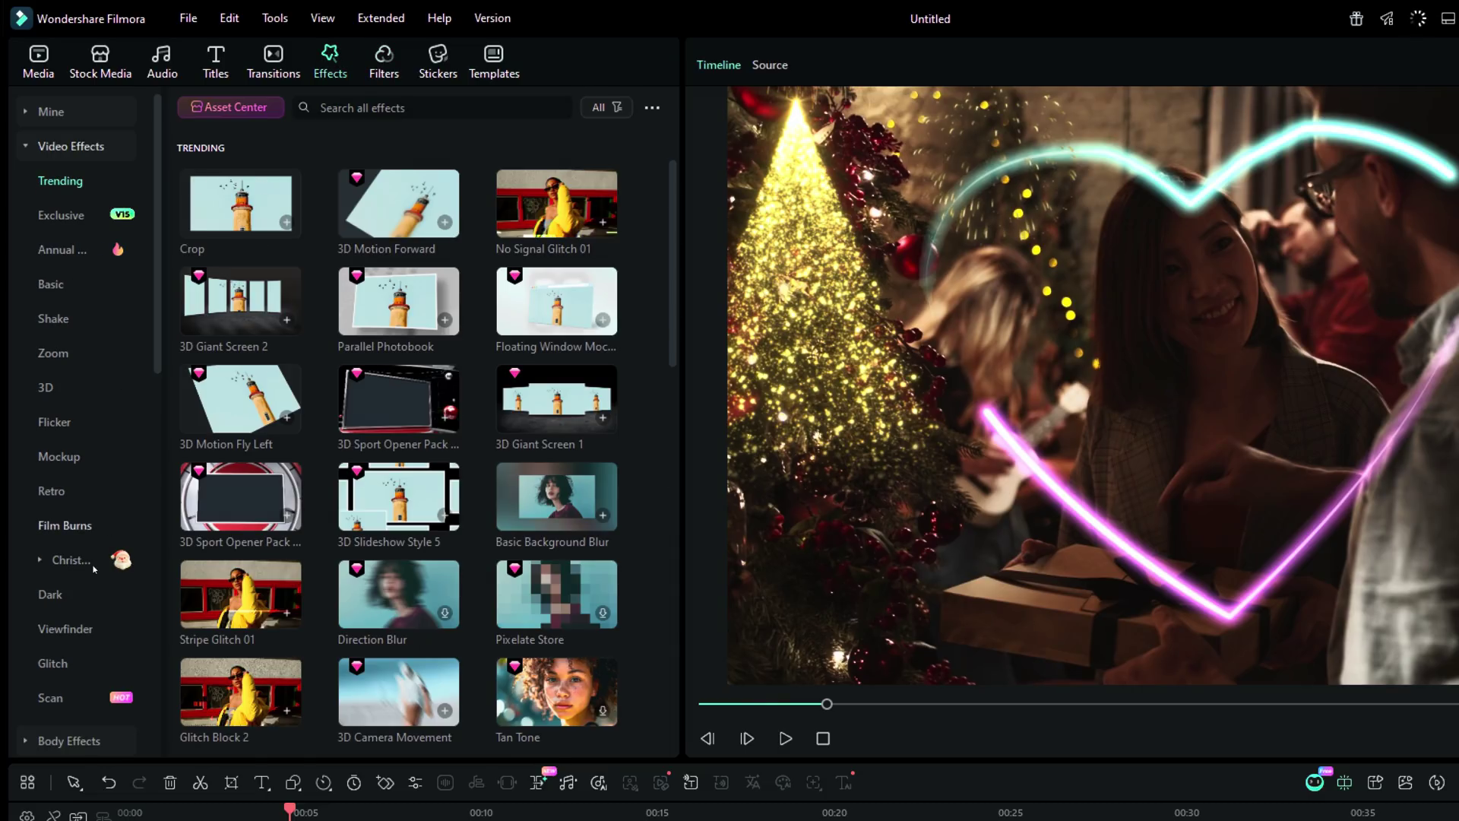
click(70, 559)
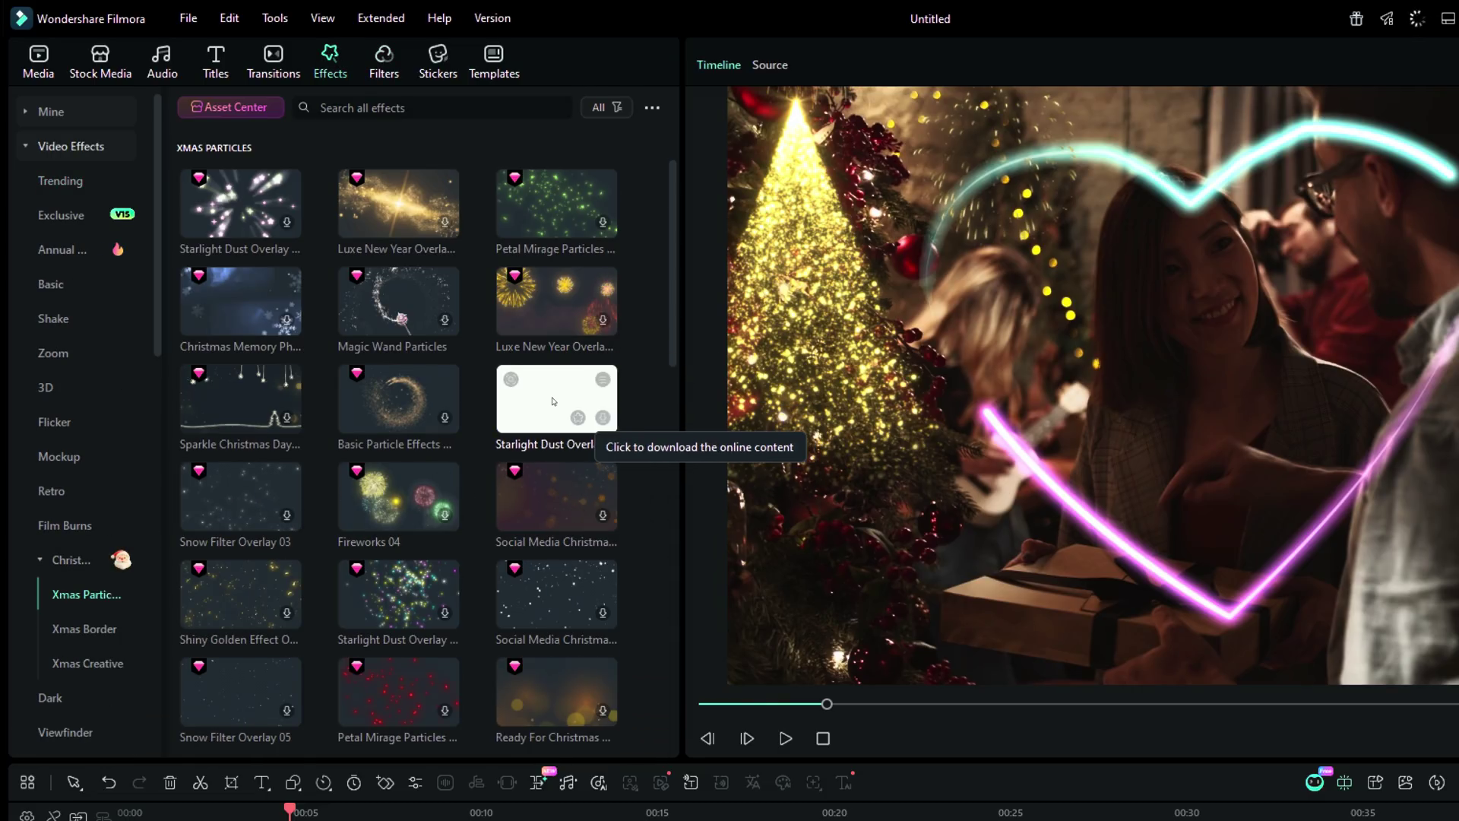
click(243, 207)
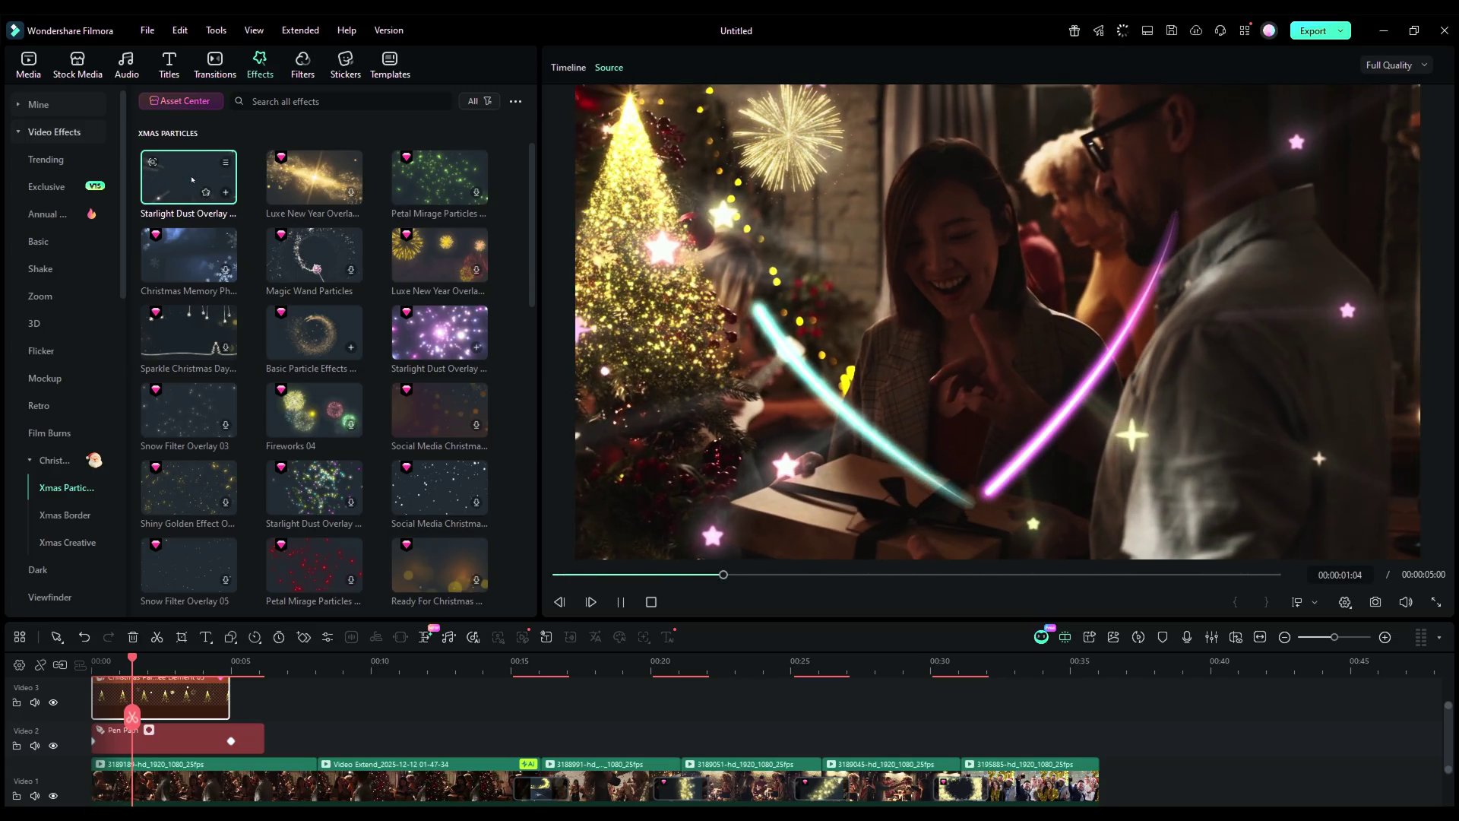
drag(192, 179, 344, 756)
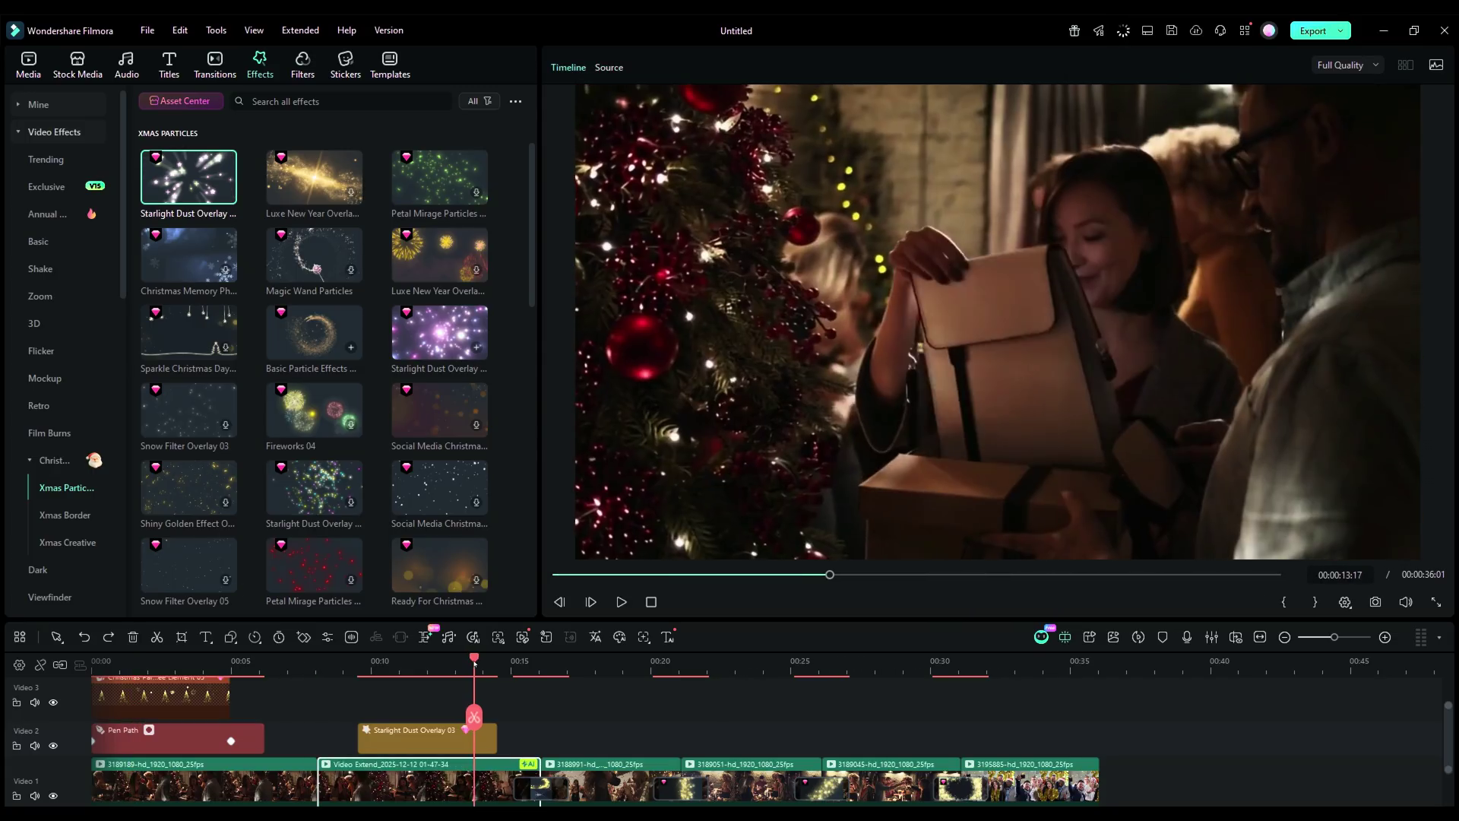
drag(431, 739, 521, 735)
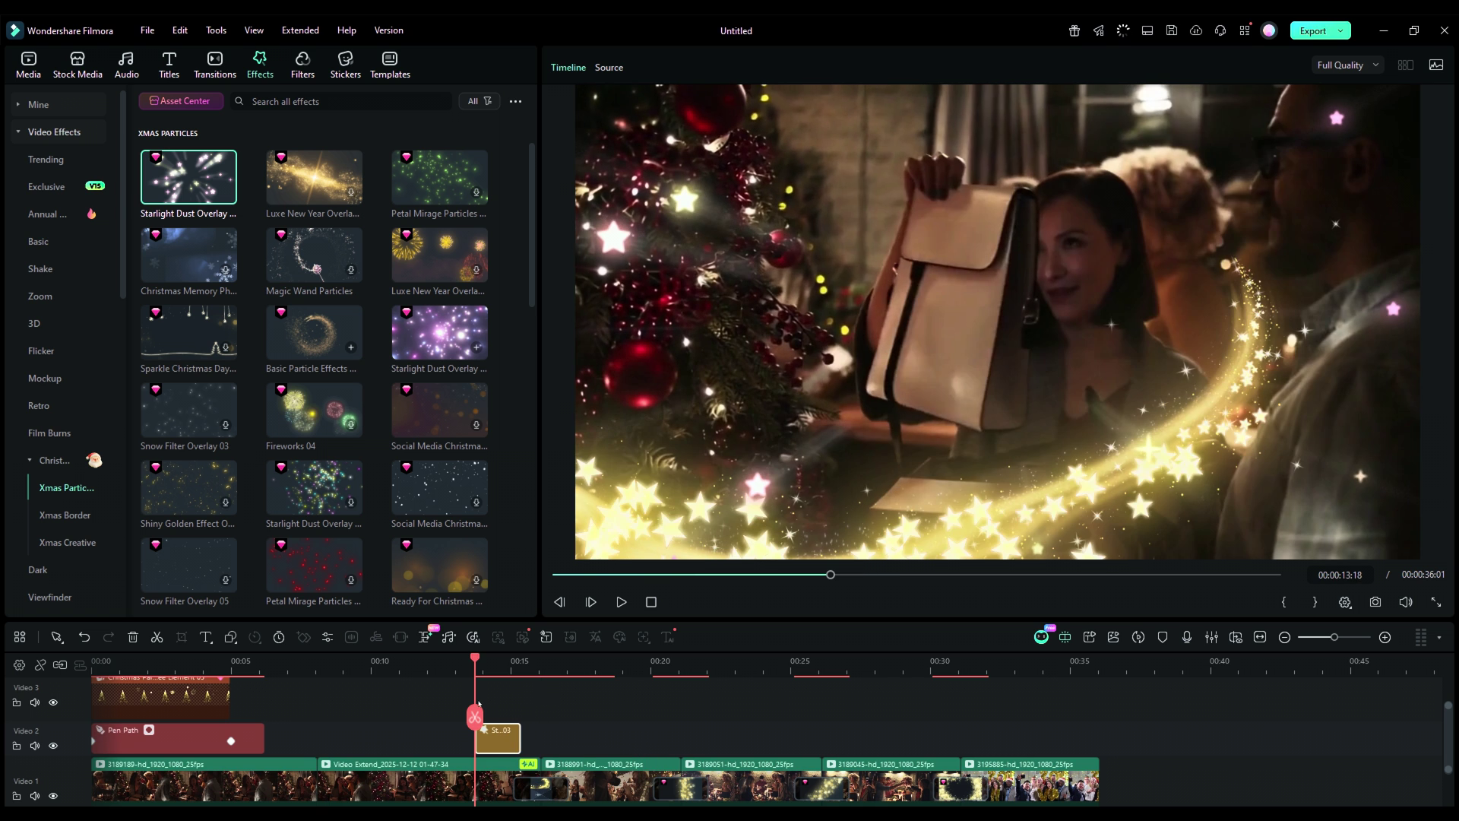
click(620, 602)
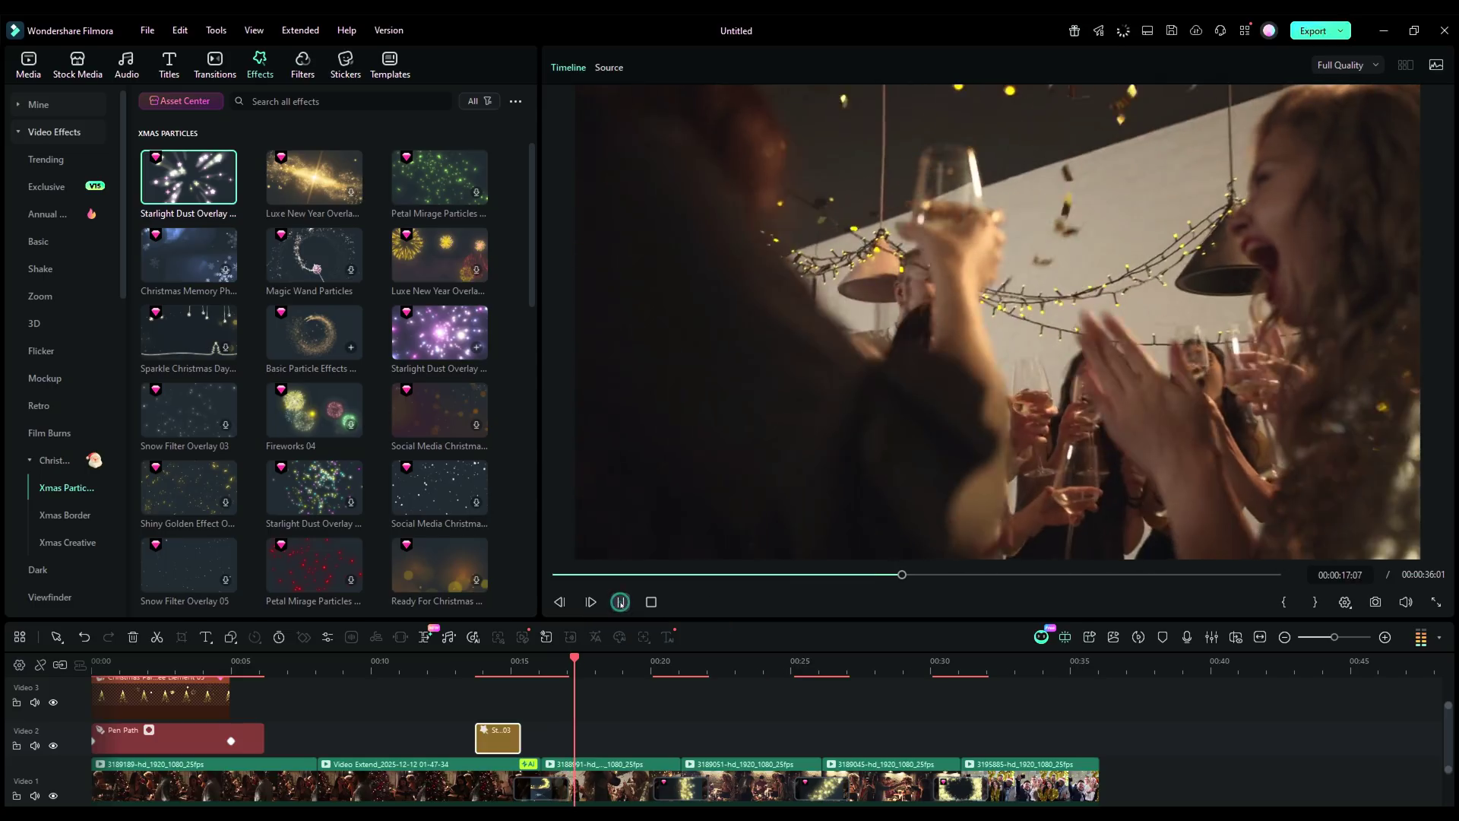
click(621, 602)
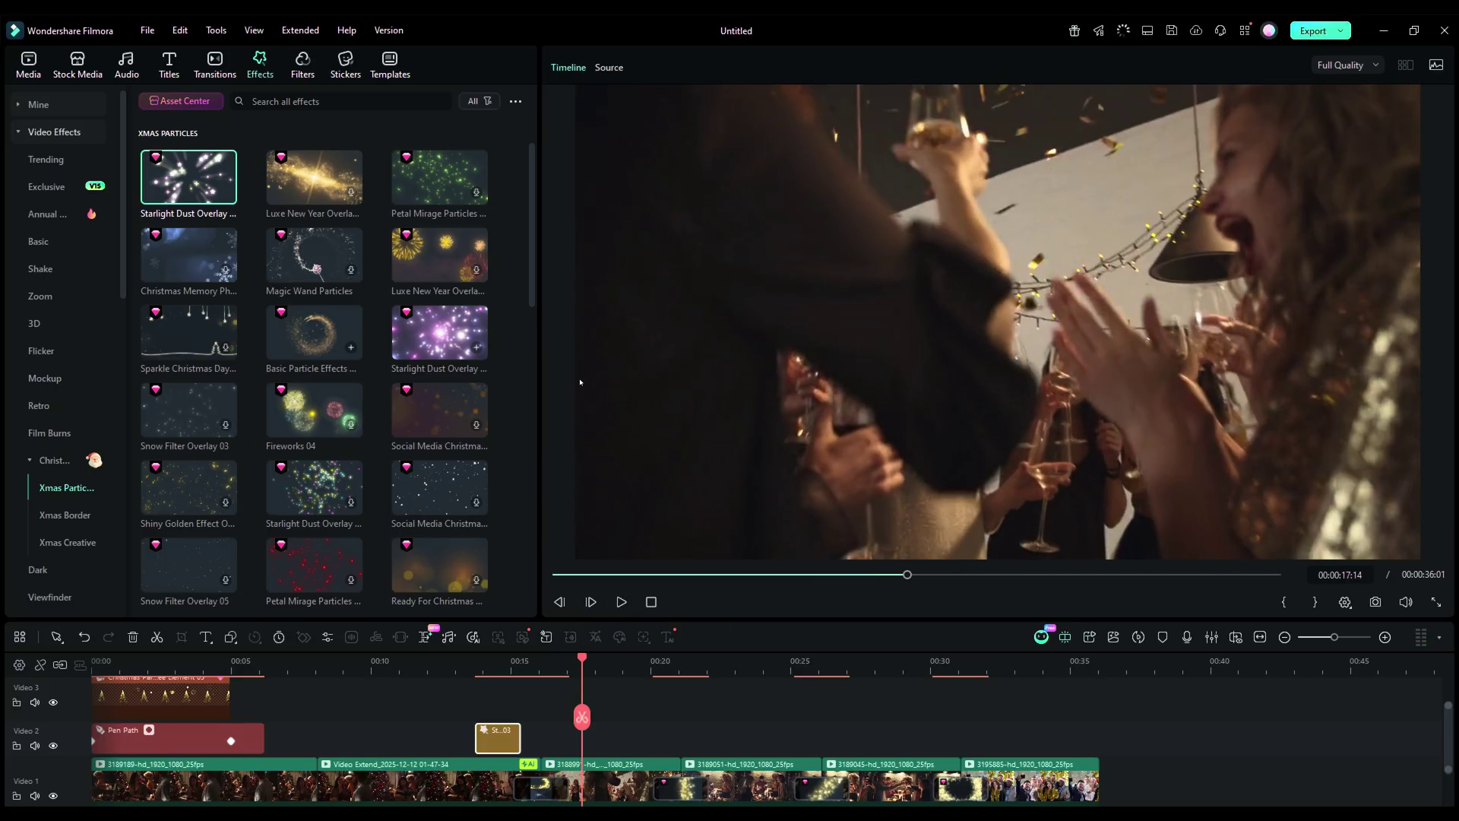
Step: Cover the last four Video 1 clips with Social Media Christmas overlays 02, 09 and 06 and a Warm Atmosphere overlay, and preview the video full screen
drag(530, 266, 532, 423)
drag(189, 279, 686, 752)
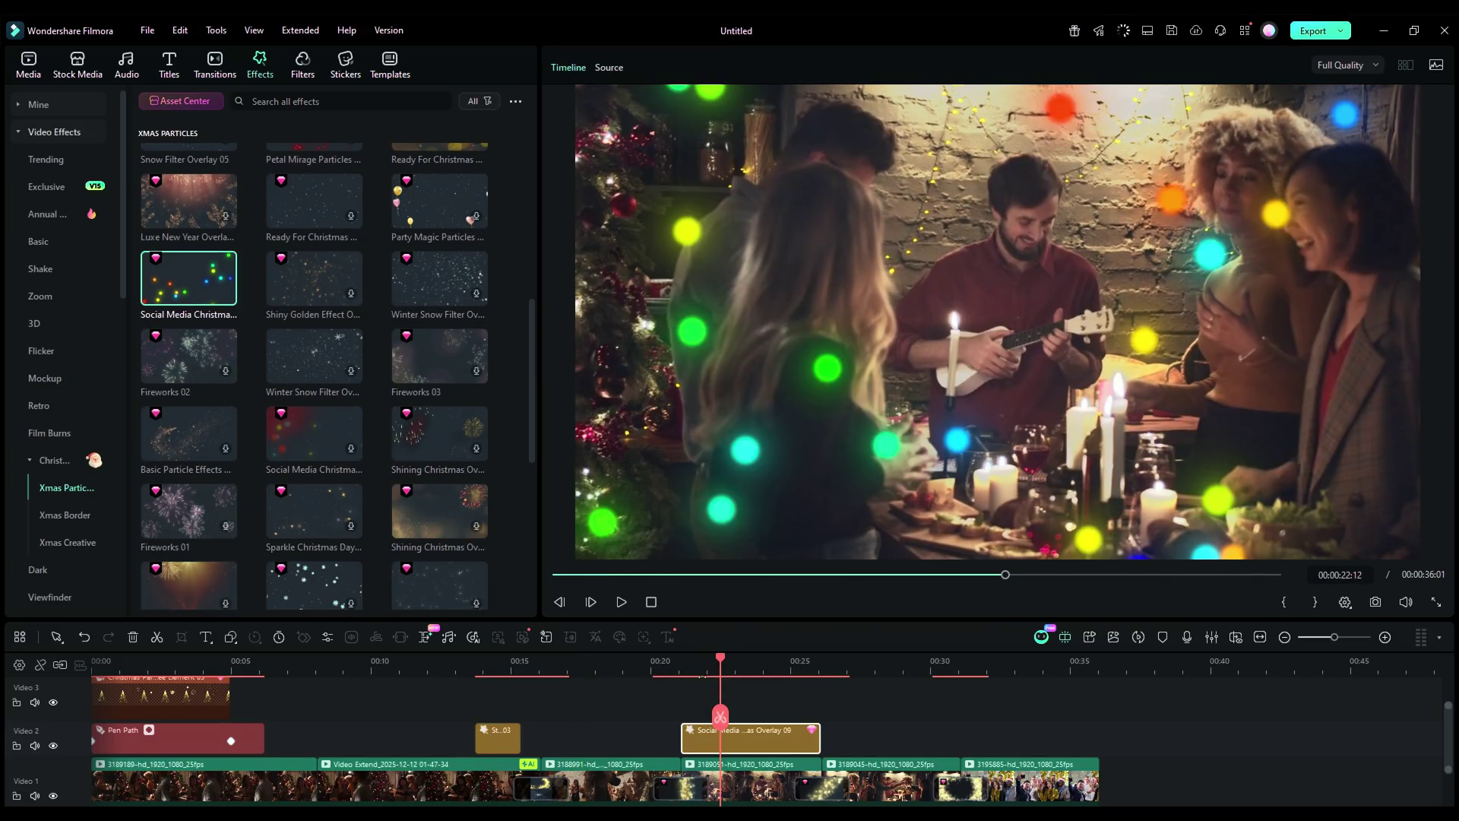
click(622, 602)
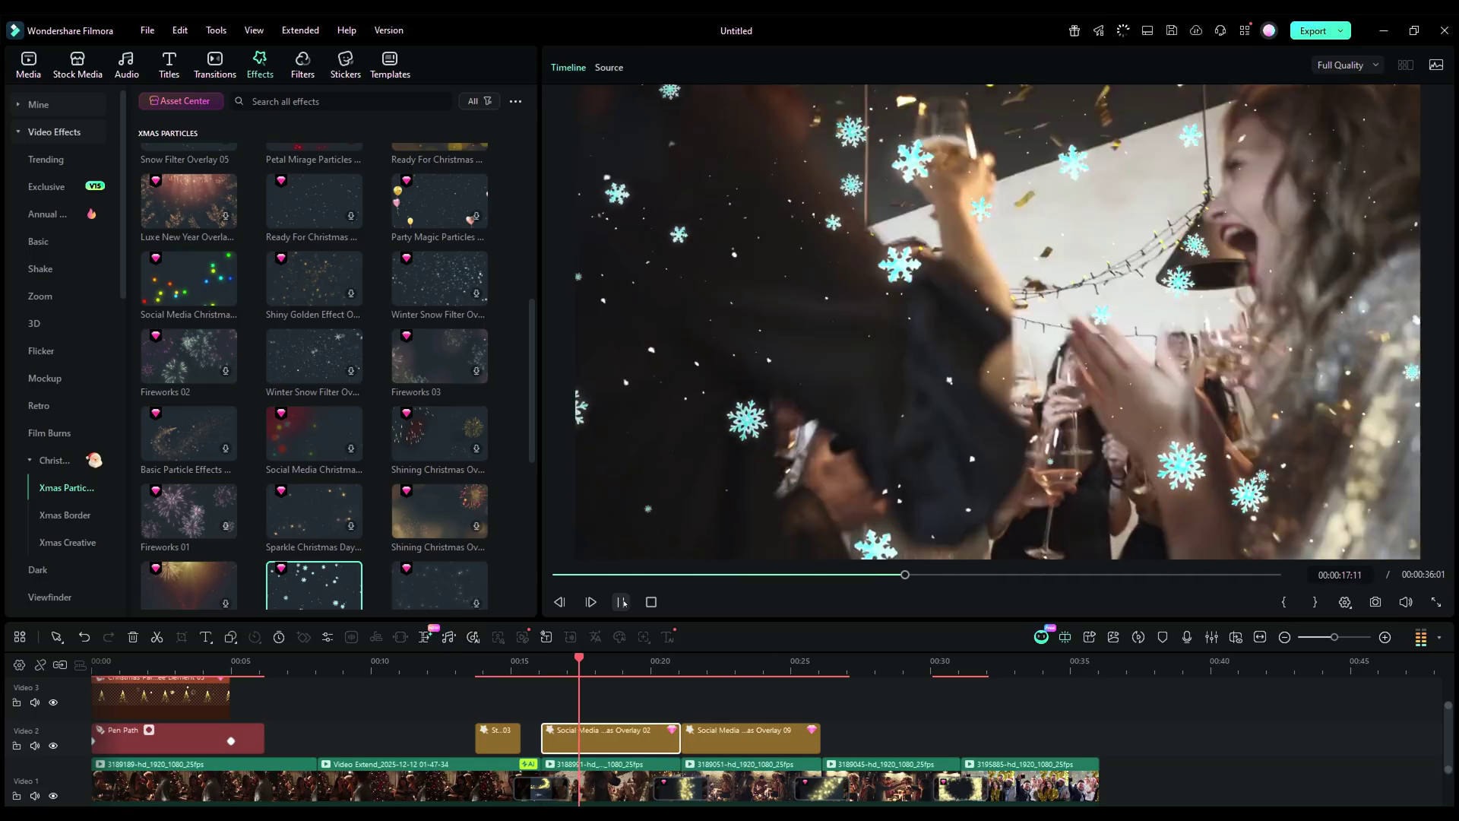
click(622, 602)
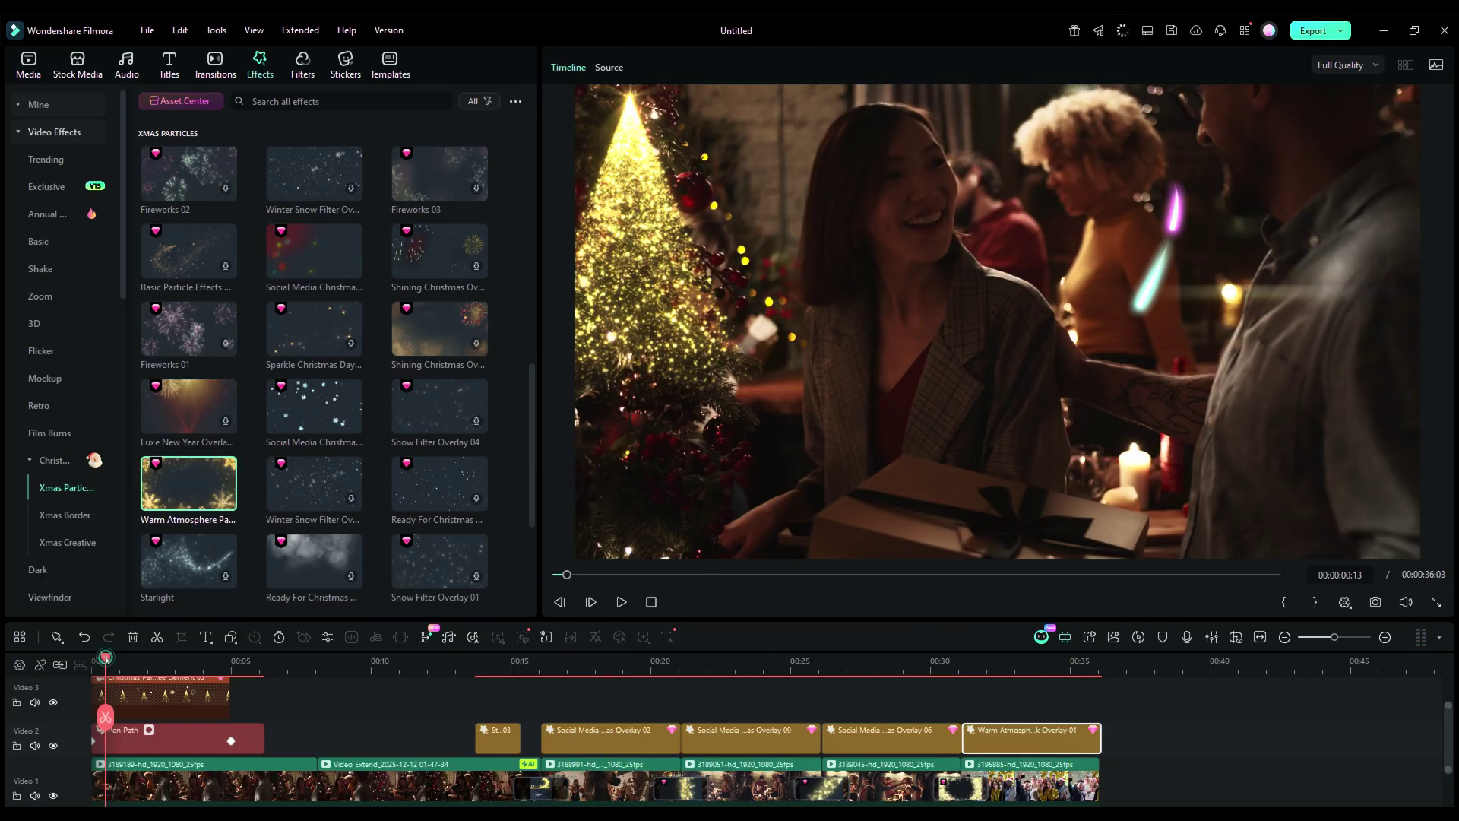
click(1436, 601)
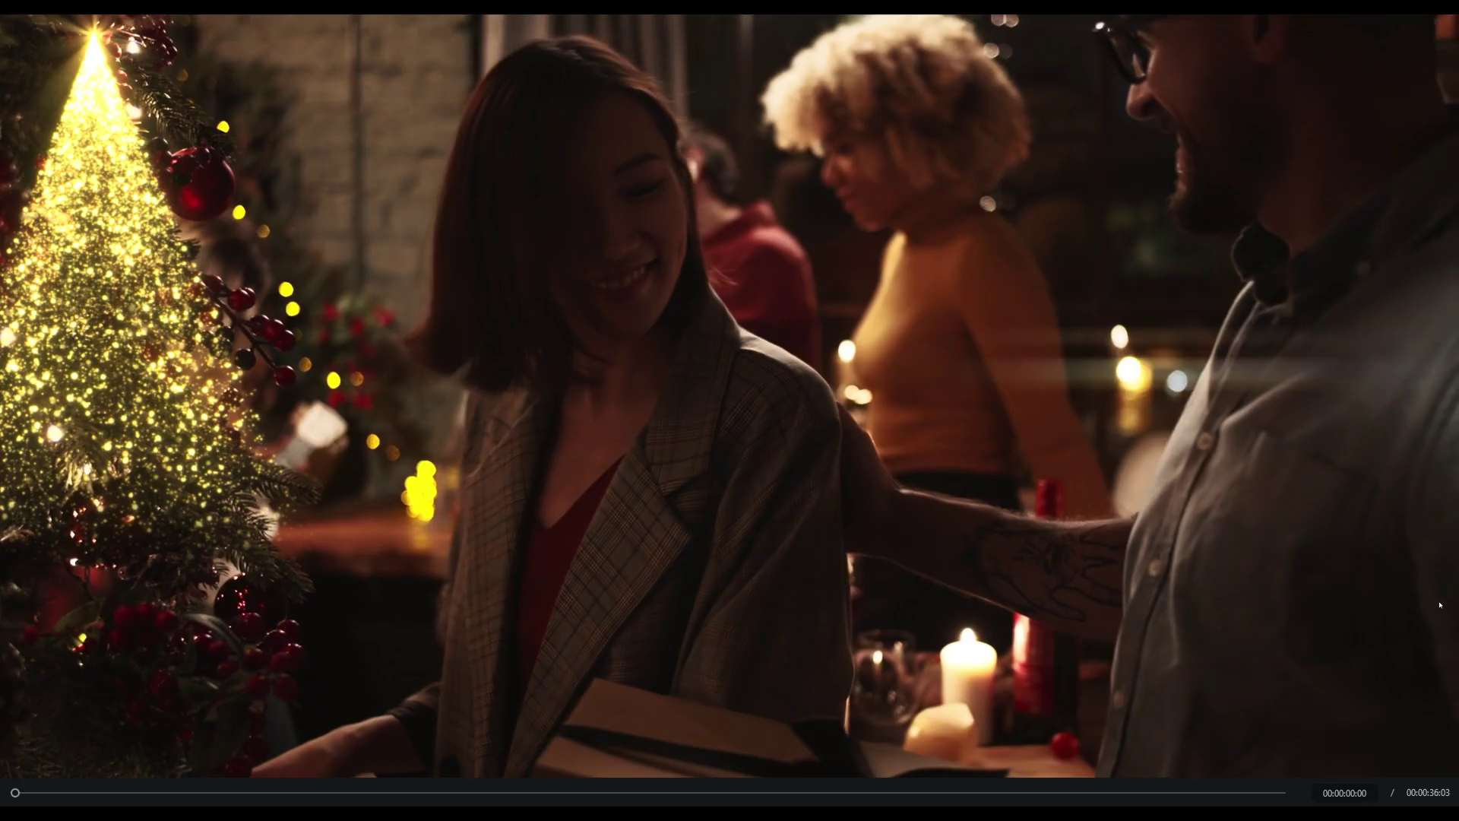